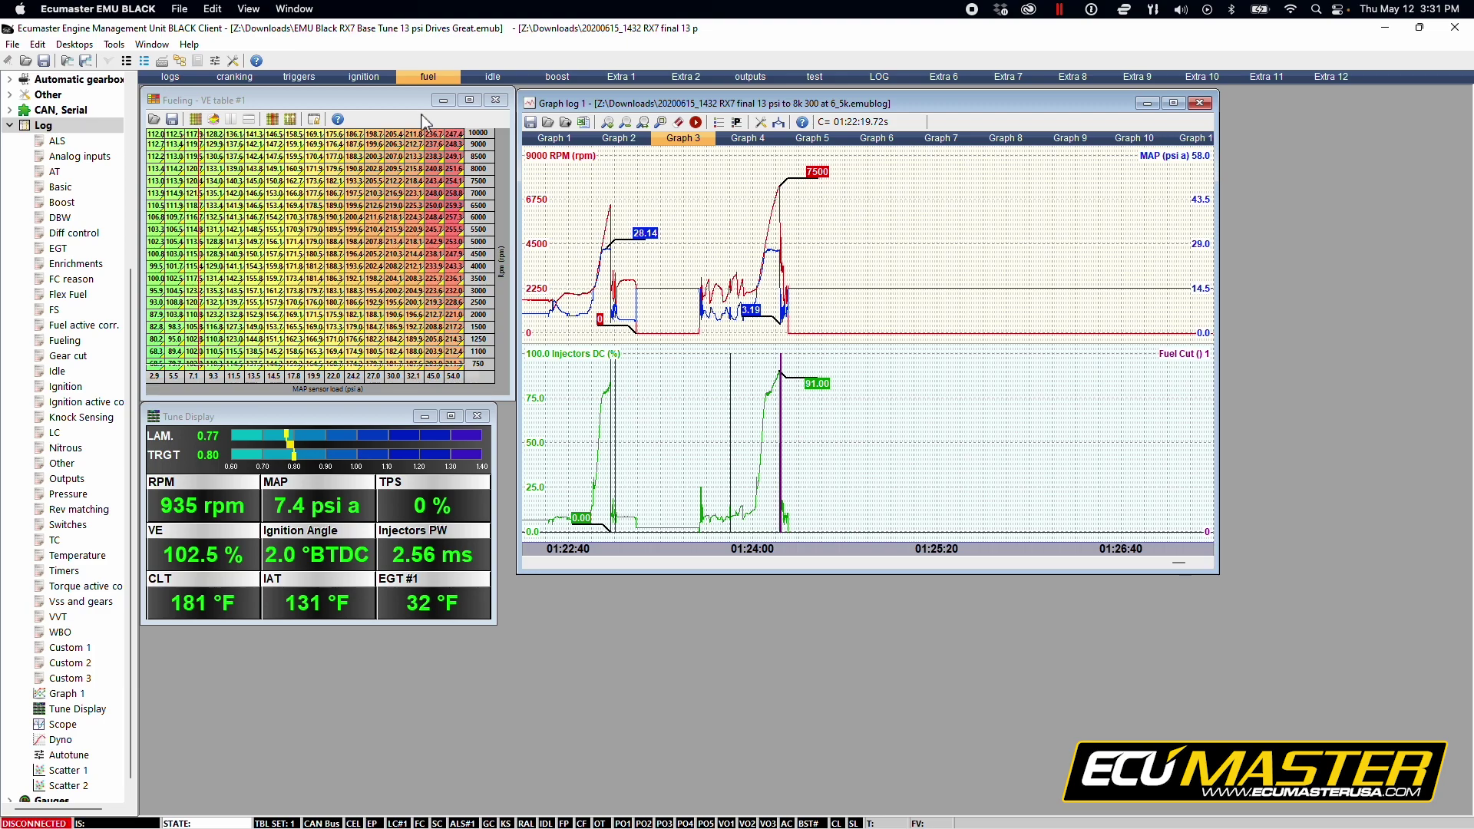
# Place the time cursor in Graph log 1 to read logged RPM, MAP and injector pulse width values.
pyautogui.click(538, 164)
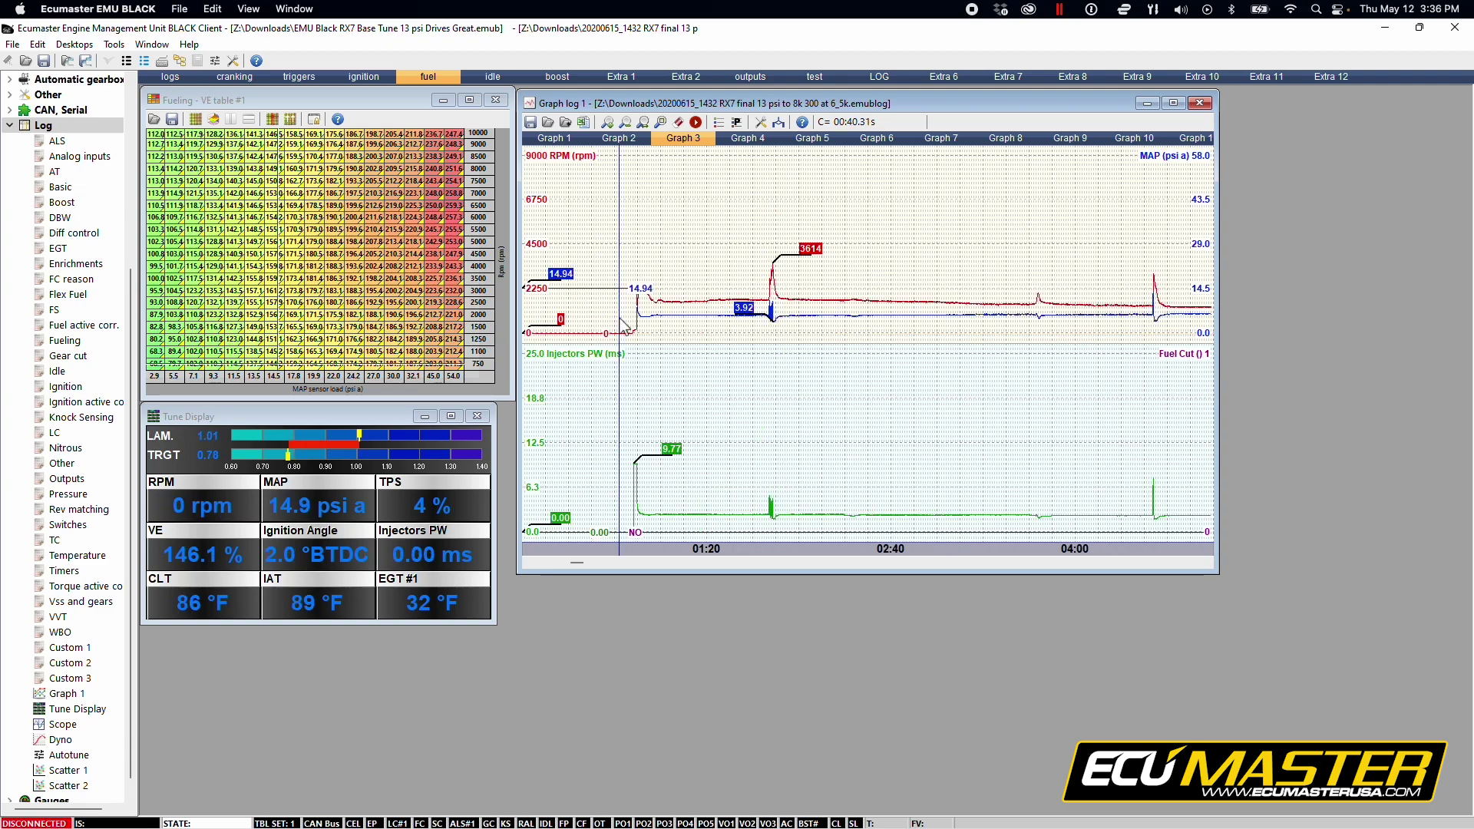
pyautogui.click(632, 319)
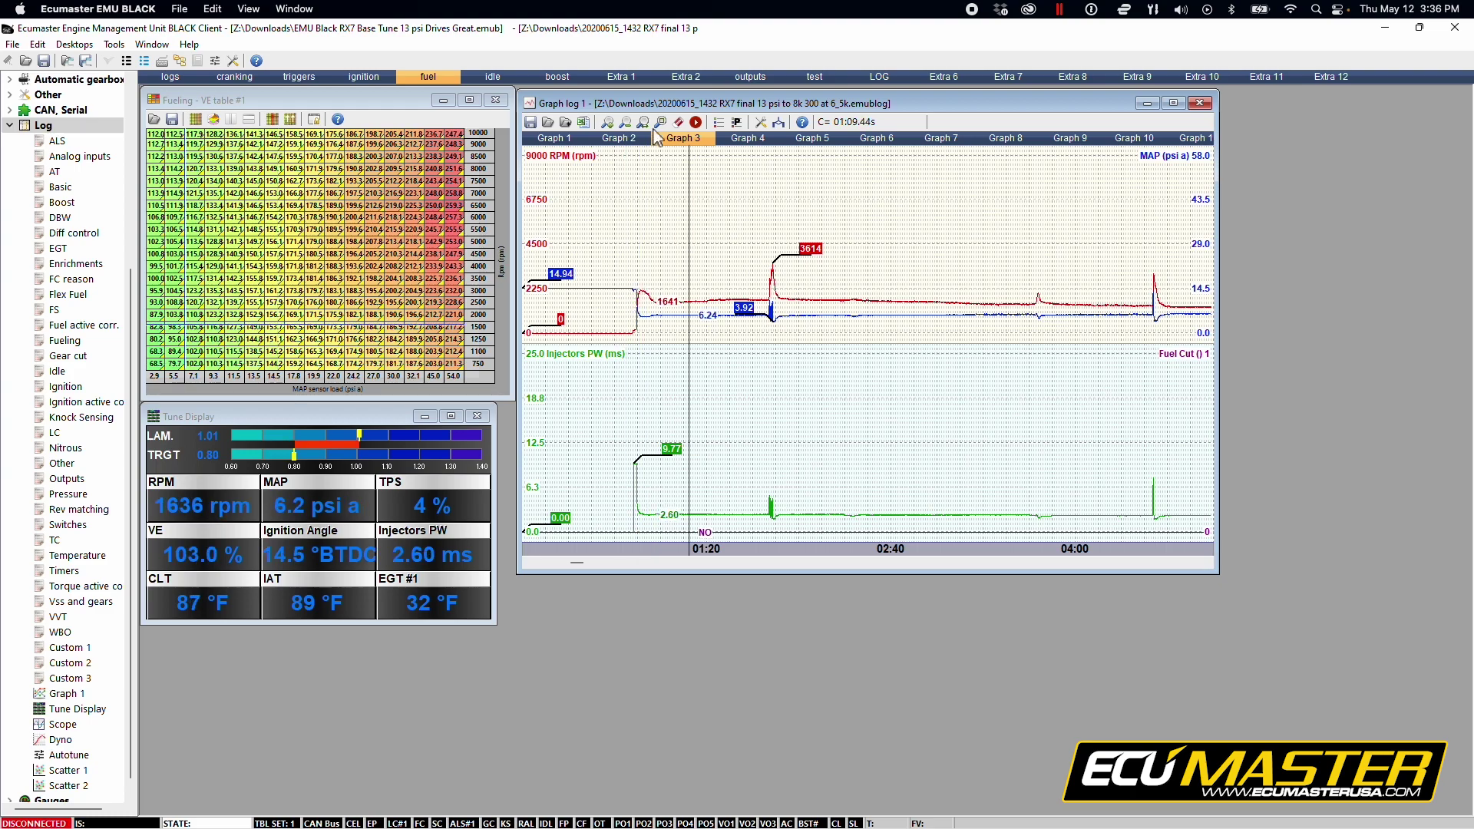
pyautogui.click(734, 265)
pyautogui.click(747, 257)
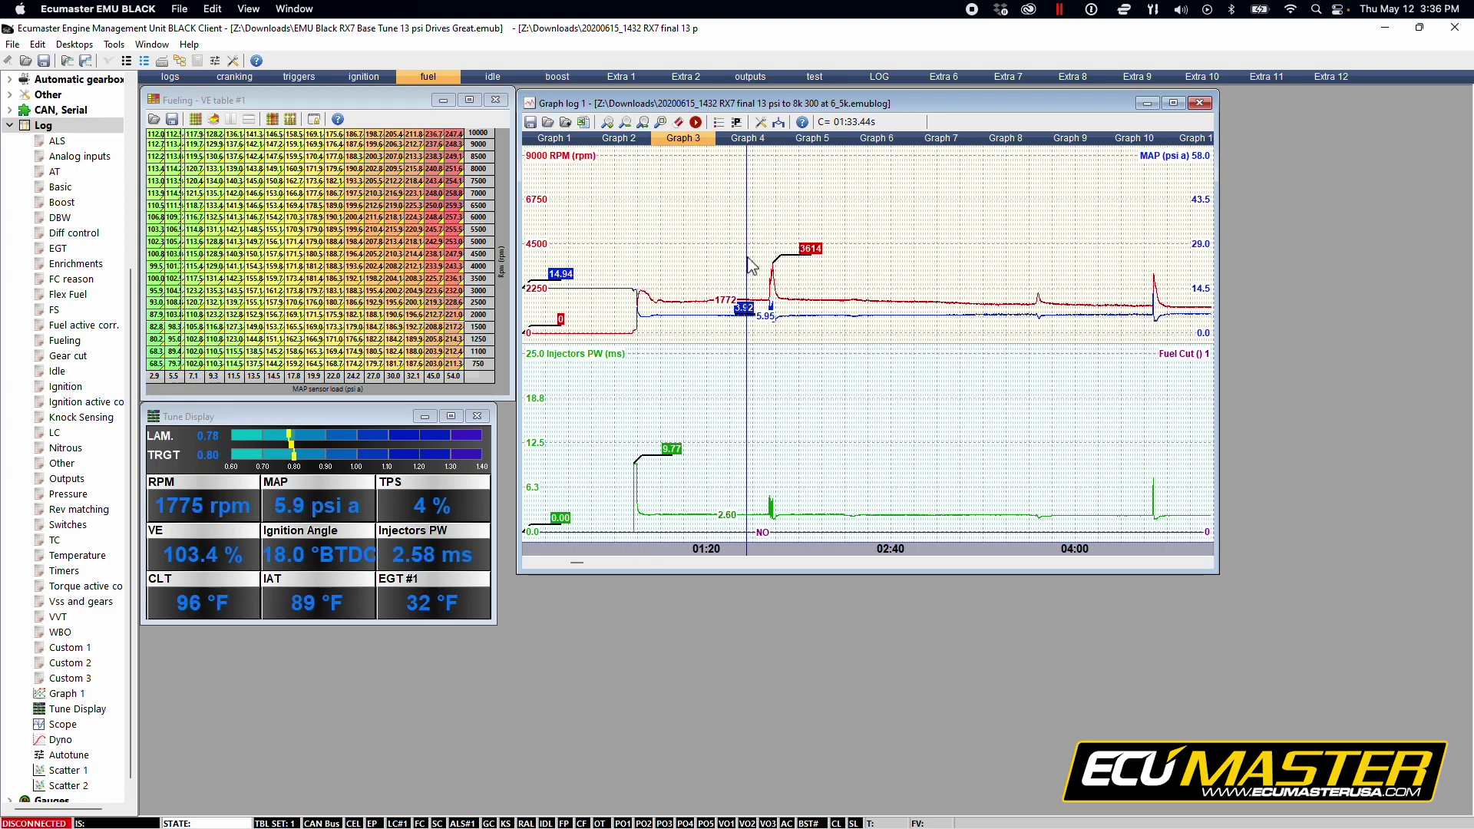
pyautogui.moveTo(751, 265); pyautogui.dragTo(682, 275)
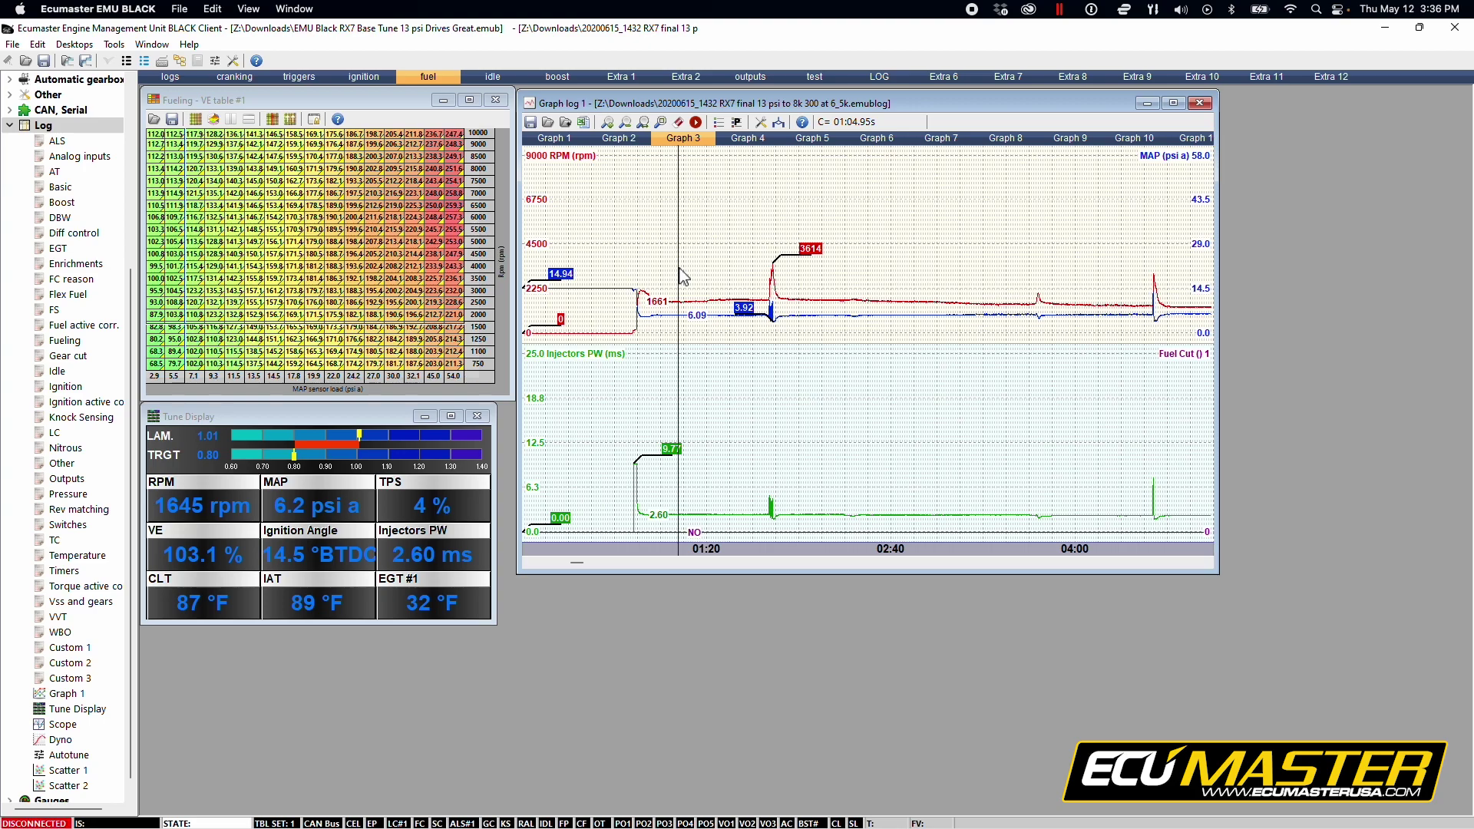
pyautogui.moveTo(682, 277); pyautogui.dragTo(754, 94)
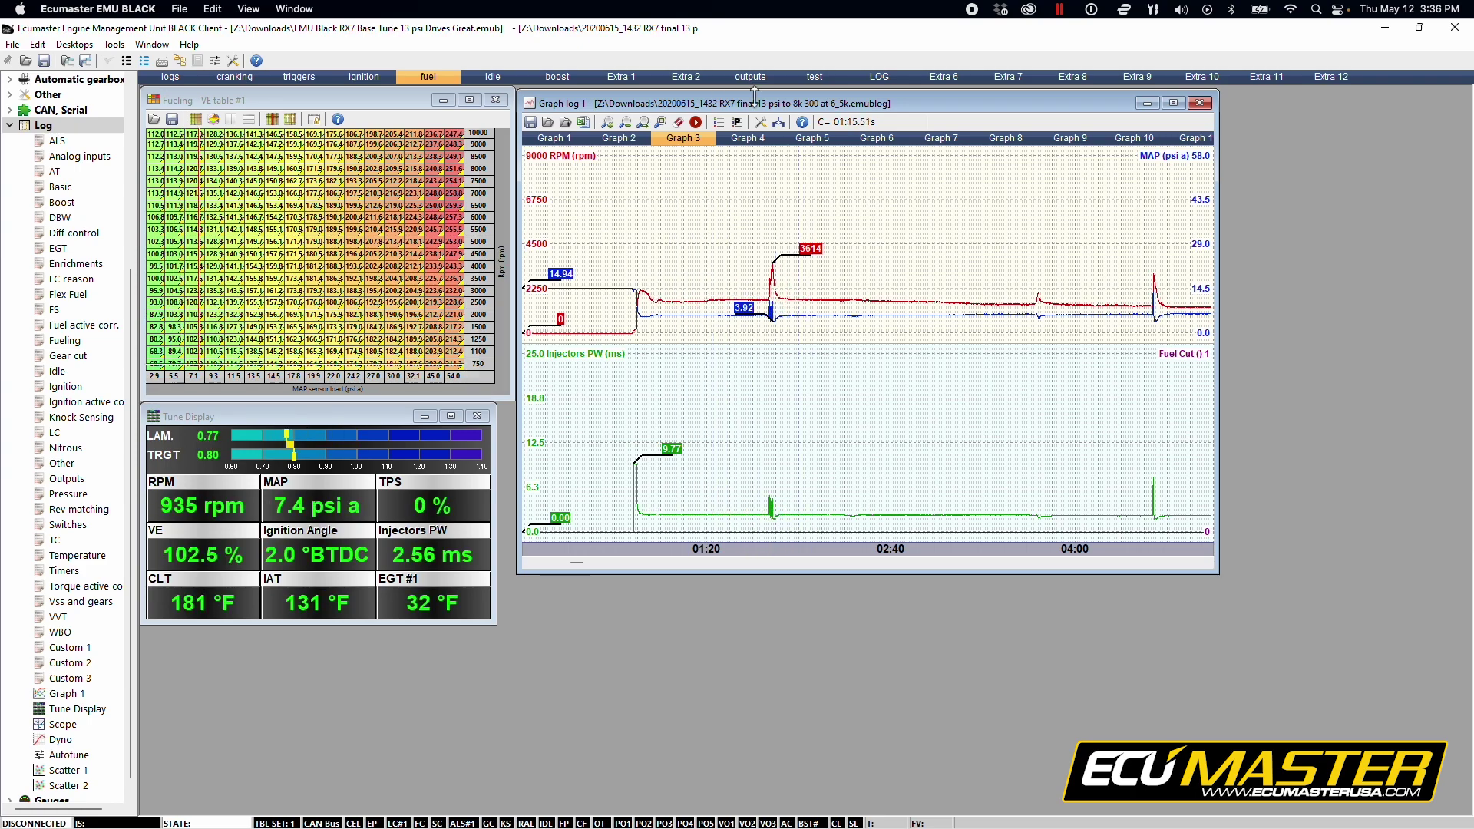
pyautogui.click(880, 77)
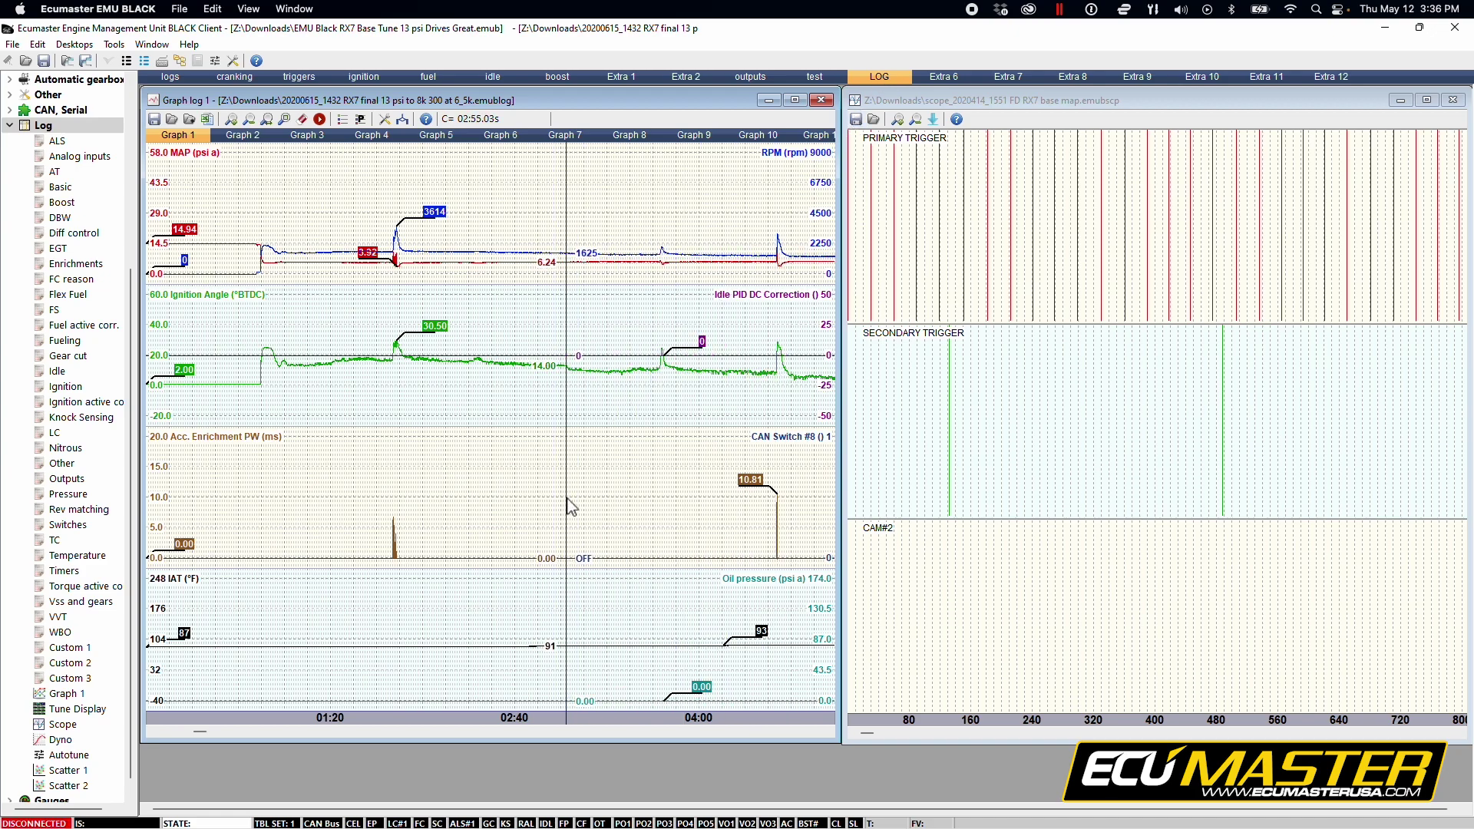
# Set the time cursor at 0:45, browse the Ignition Angle graph's channel list, then dismiss it unchanged.
pyautogui.click(255, 298)
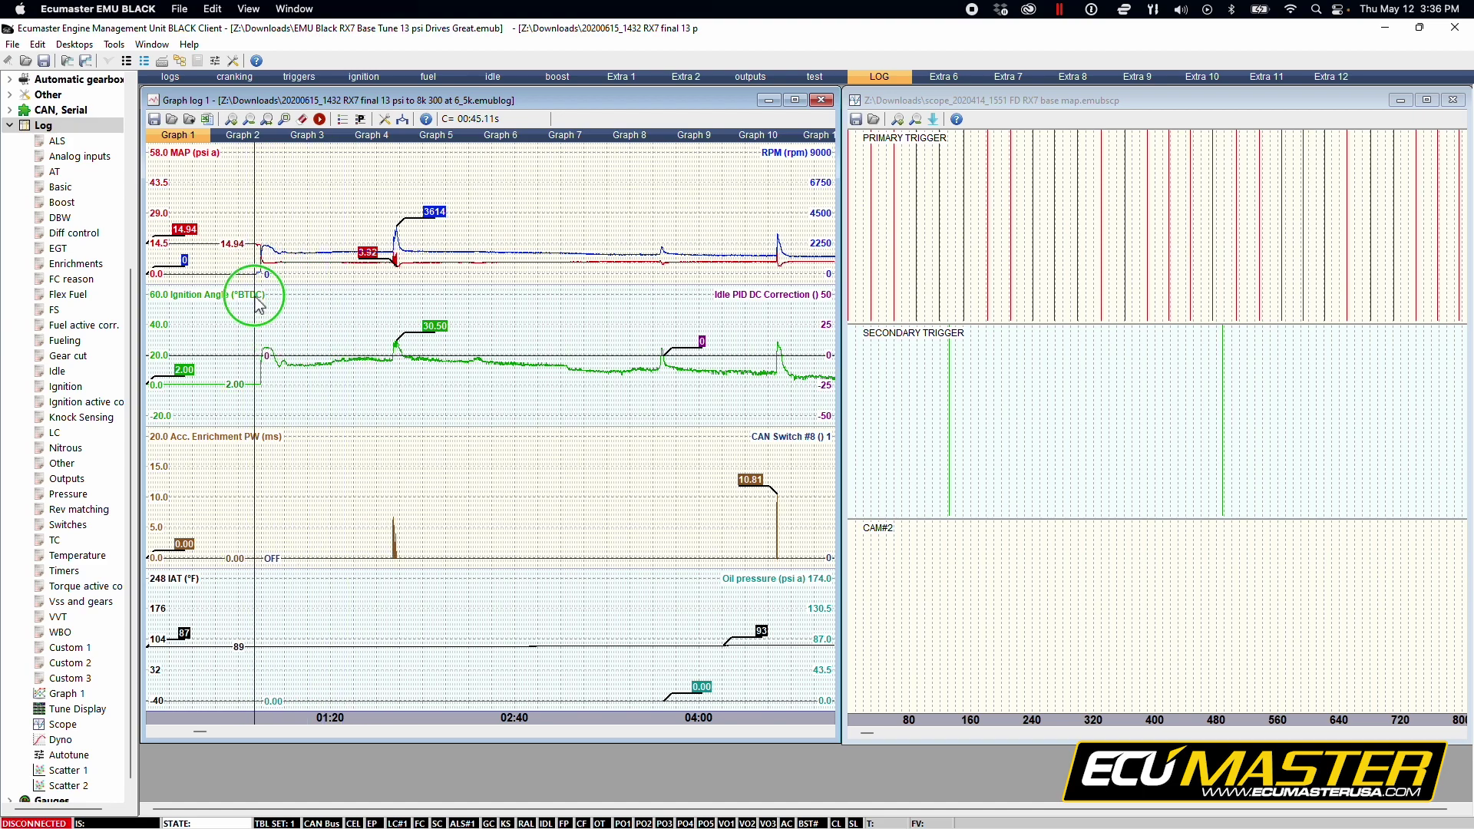
pyautogui.rightClick(255, 298)
pyautogui.click(288, 306)
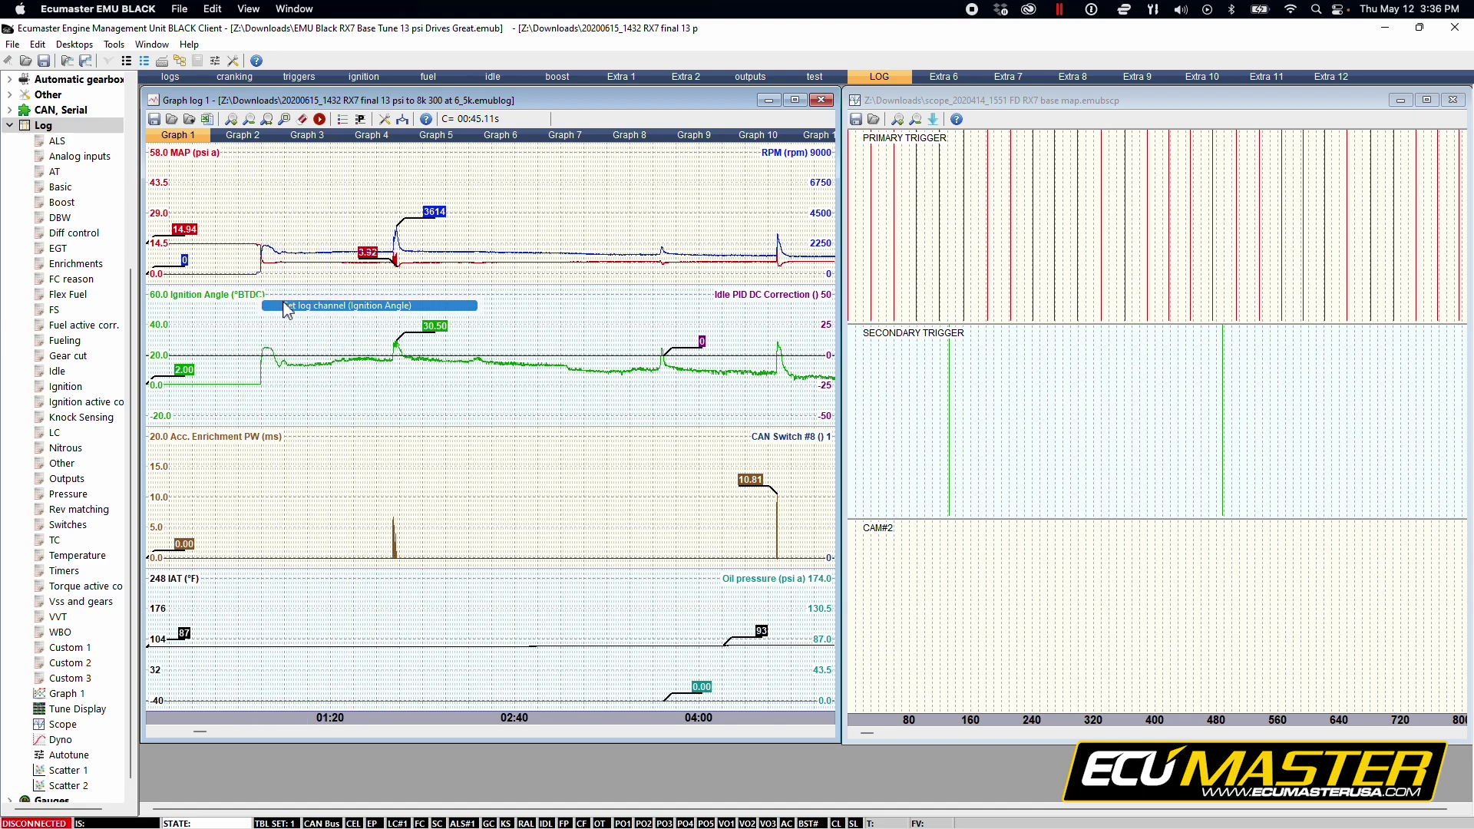
pyautogui.scroll(-10, 448, 390)
pyautogui.scroll(20, 448, 390)
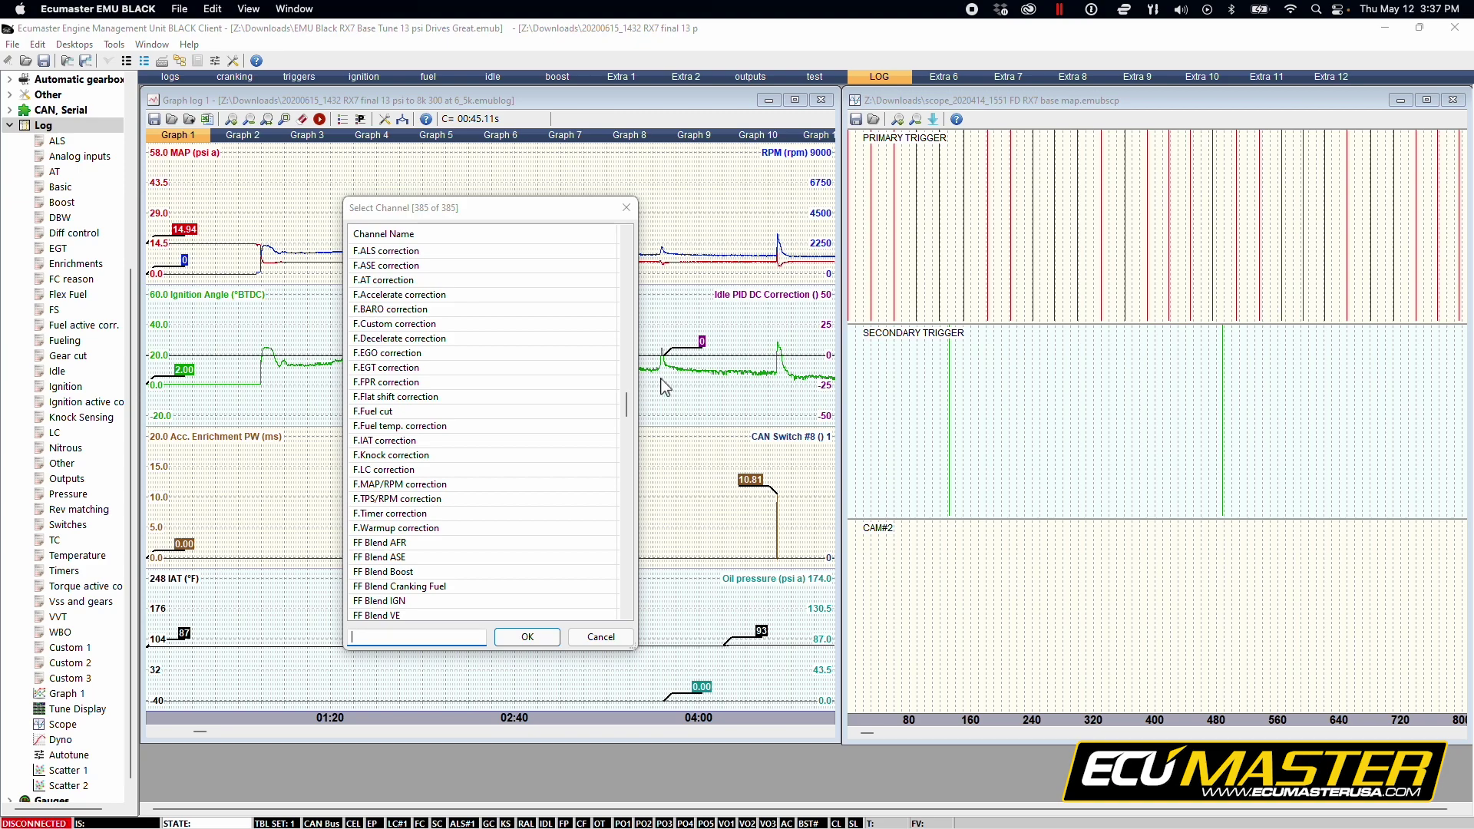
pyautogui.click(626, 208)
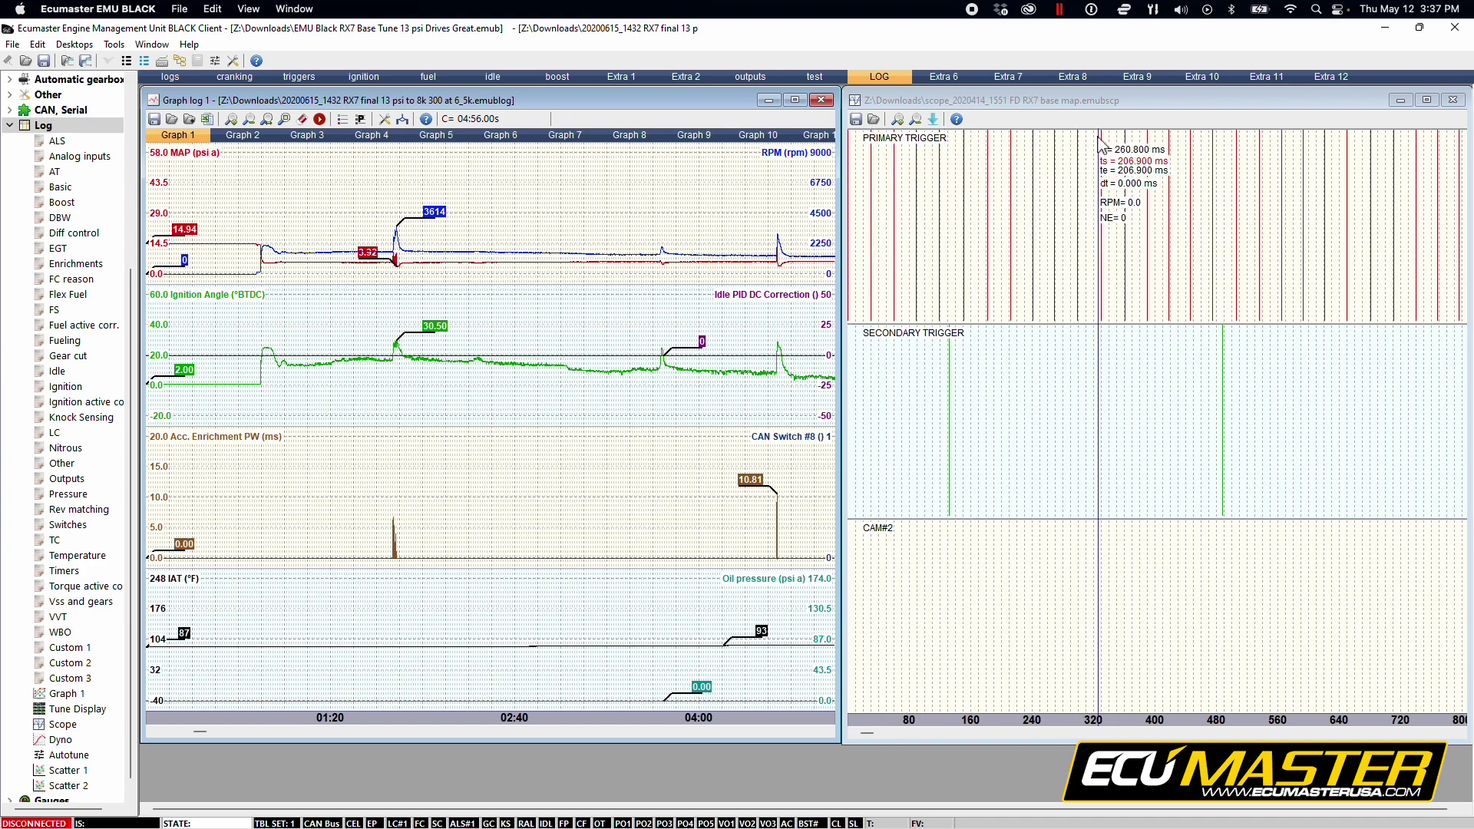
# Drag the trigger scope window toward the centre-left, in front of the graph log.
pyautogui.moveTo(1110, 107); pyautogui.dragTo(549, 115)
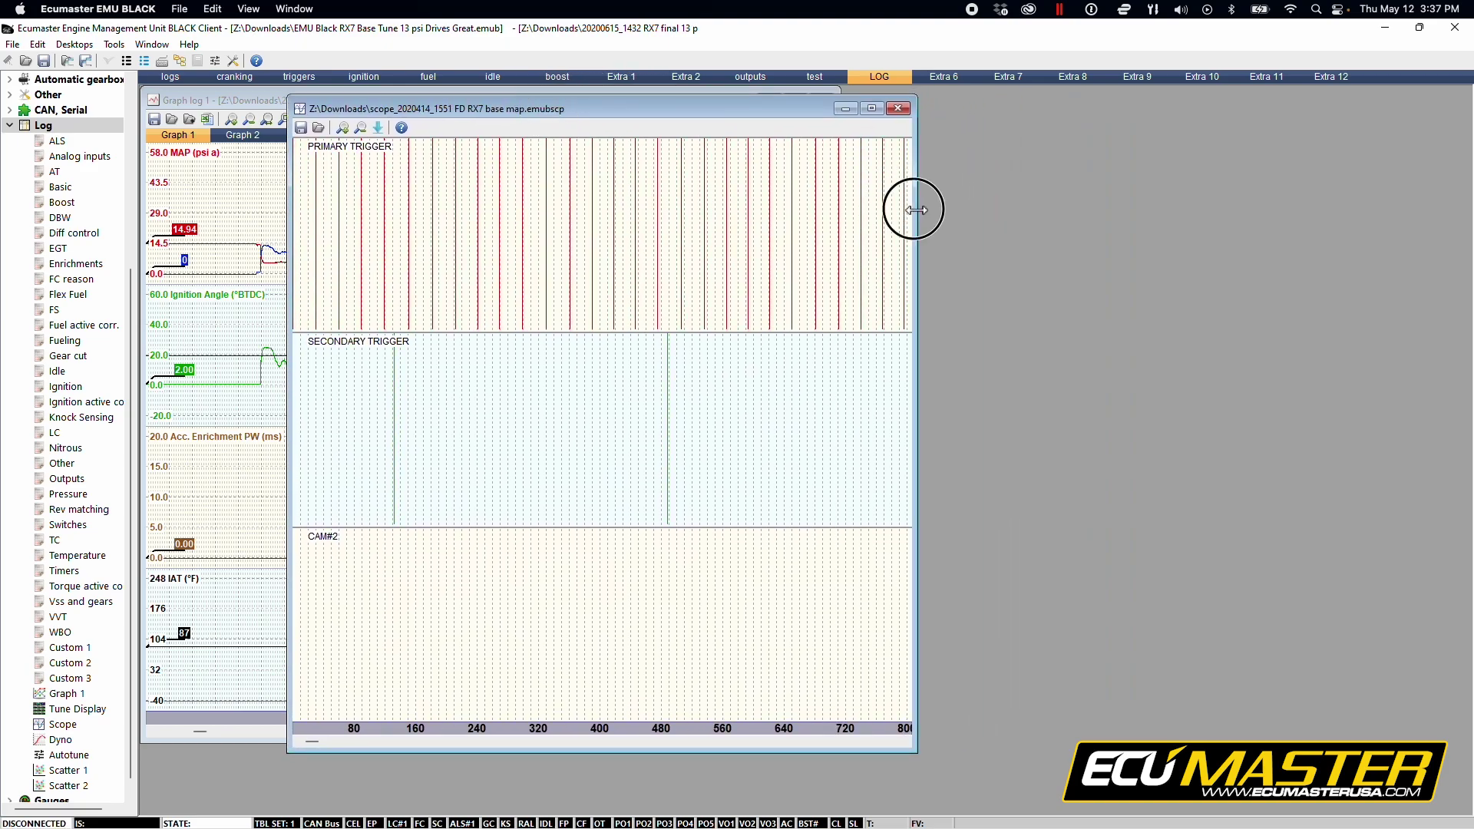
# Widen the scope window to show up to 1360 ms and shade the trace from 0 to about 560 ms.
pyautogui.moveTo(916, 210); pyautogui.dragTo(1385, 207)
pyautogui.moveTo(304, 258); pyautogui.dragTo(826, 286)
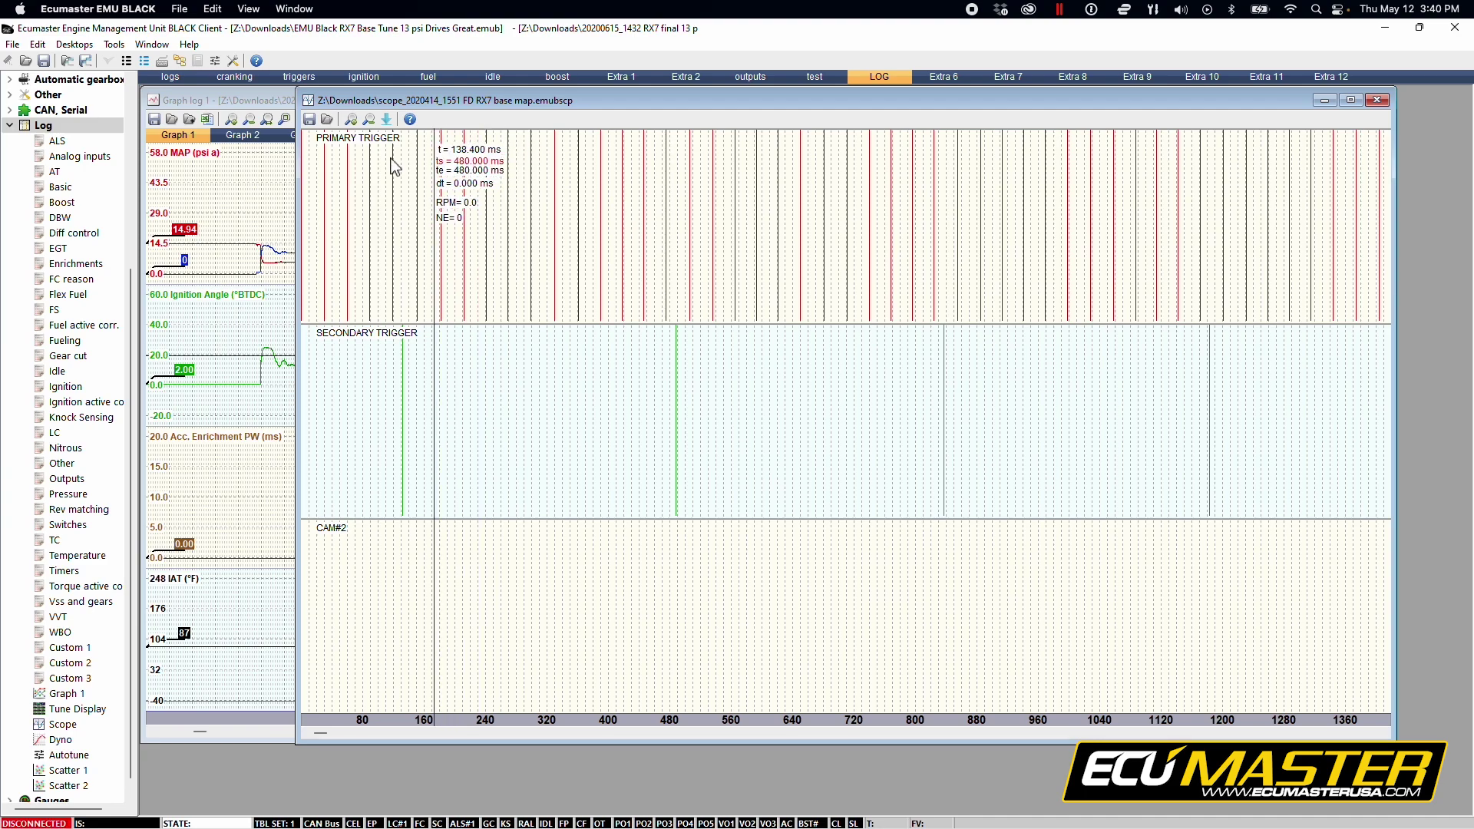
pyautogui.click(305, 161)
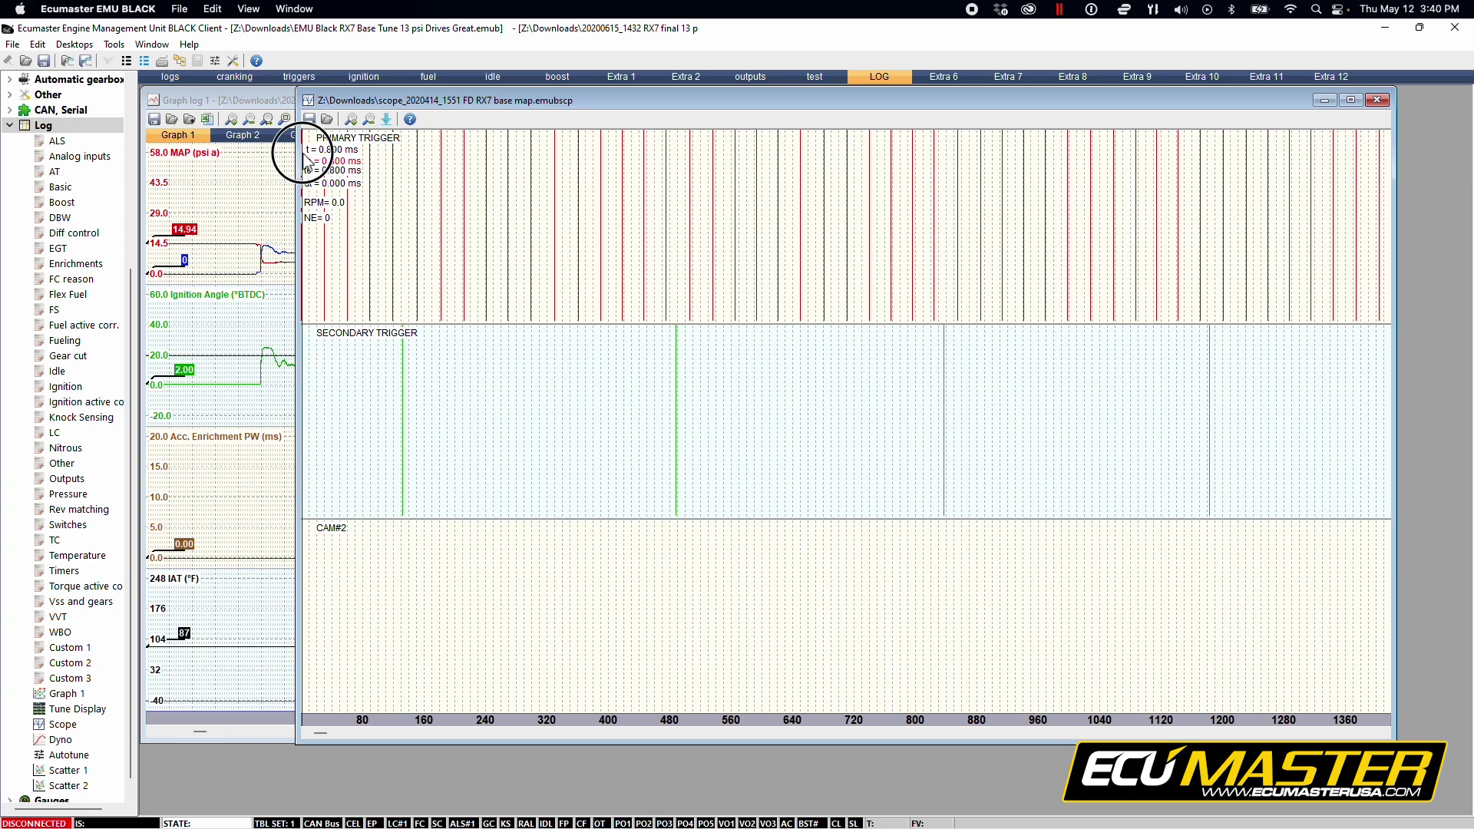
pyautogui.moveTo(305, 162)
pyautogui.mouseDown()
pyautogui.moveTo(311, 148)
pyautogui.moveTo(635, 217)
pyautogui.moveTo(762, 177)
pyautogui.mouseUp()
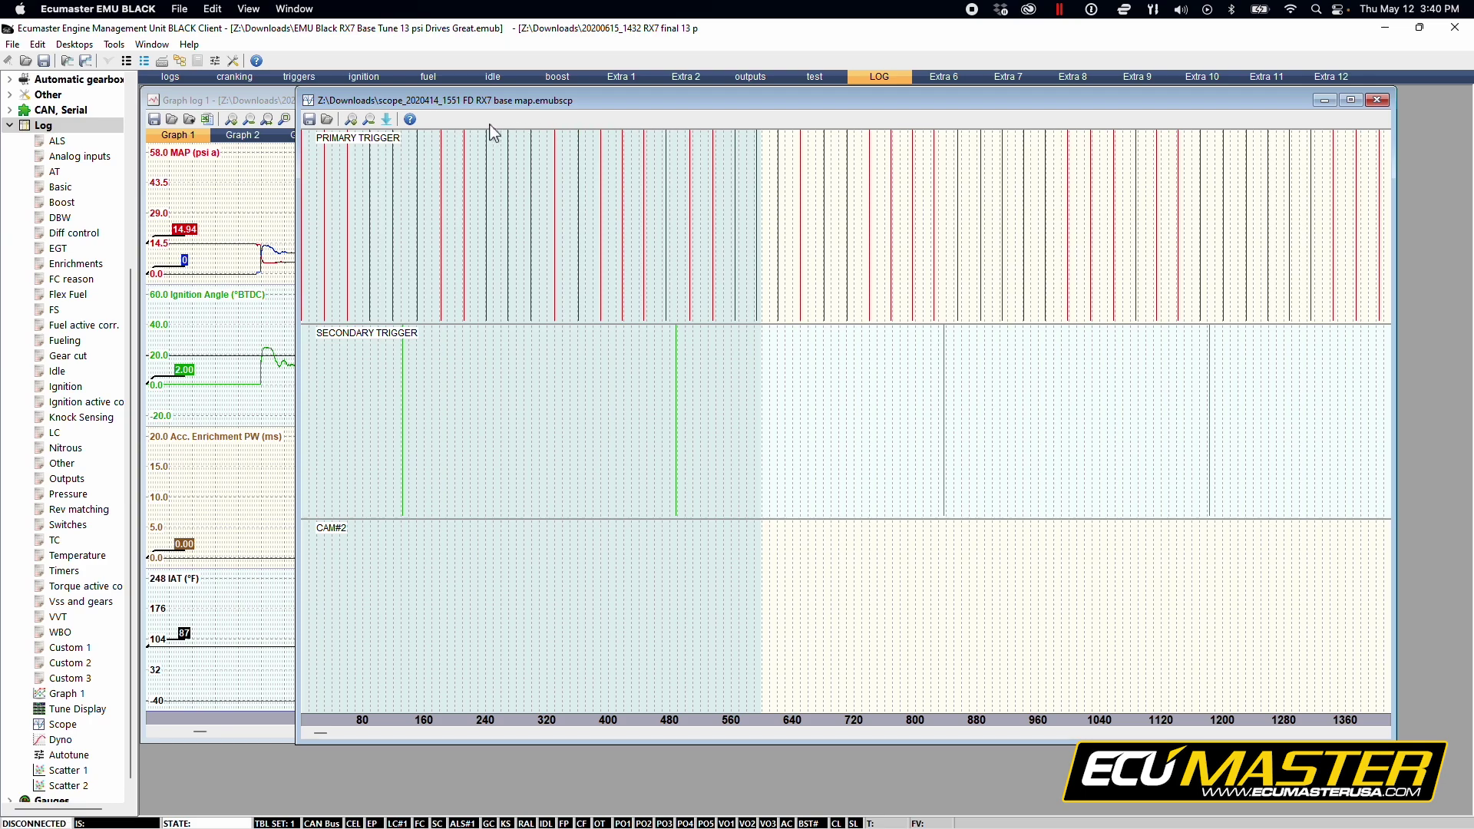
pyautogui.click(387, 120)
# Turn on the scope measurement readout and save the scope capture to Downloads as zachfd.
pyautogui.click(387, 120)
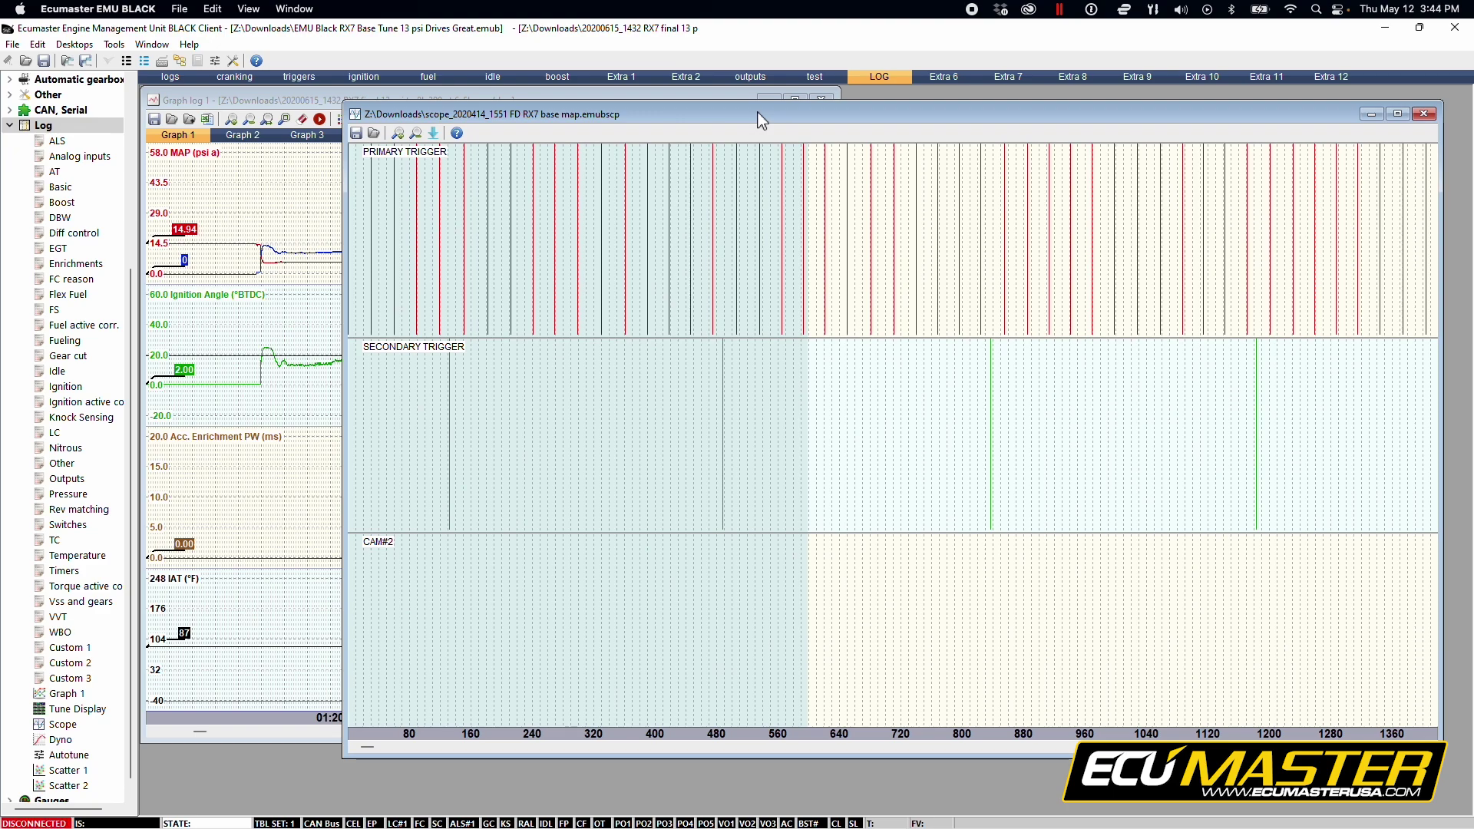
pyautogui.click(358, 134)
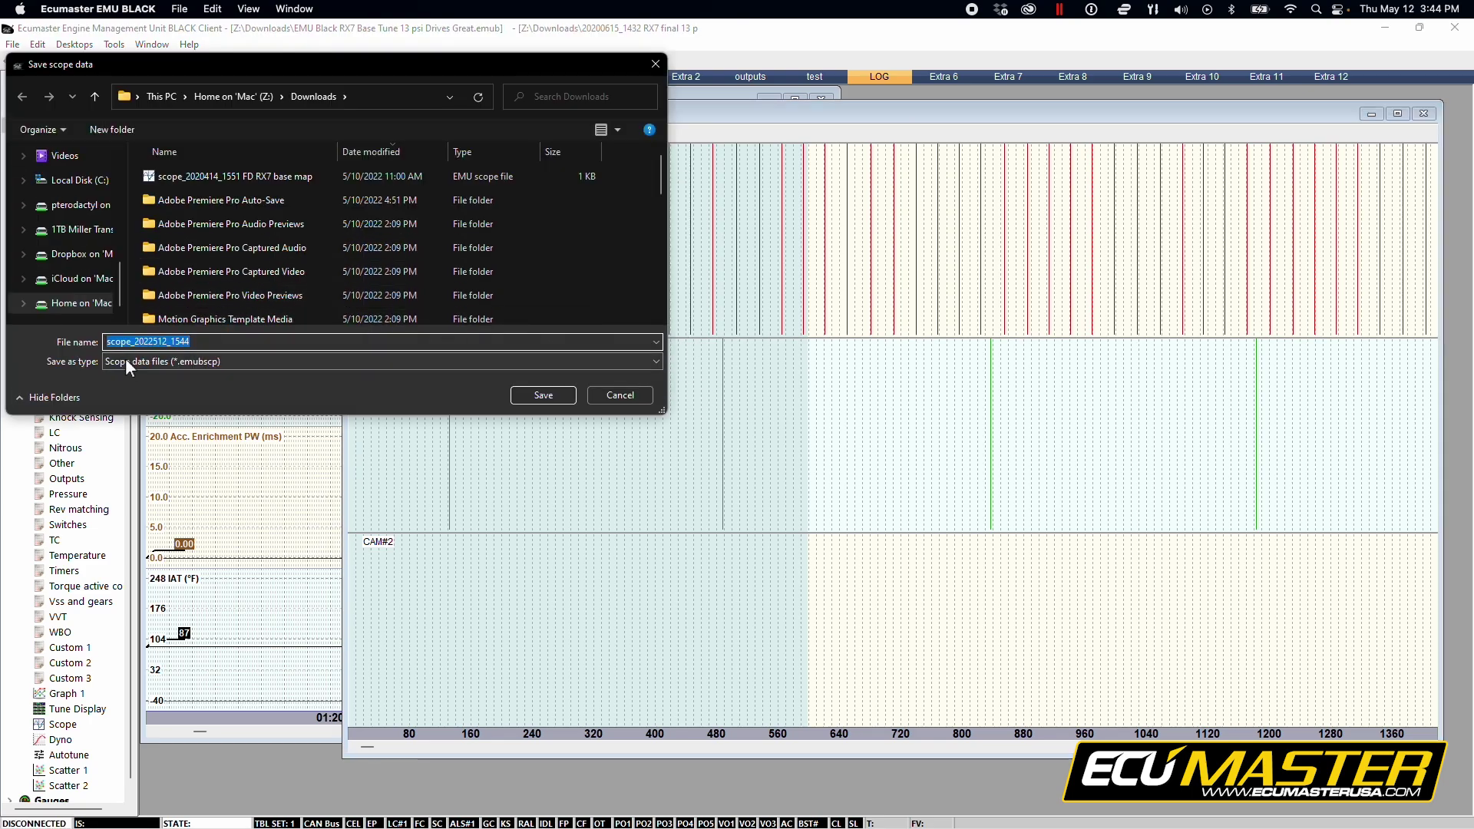
pyautogui.click(206, 342)
pyautogui.press('BackSpace')
pyautogui.press('BackSpace')
pyautogui.press('BackSpace')
pyautogui.press('BackSpace')
pyautogui.press('BackSpace')
pyautogui.press('BackSpace')
pyautogui.press('BackSpace')
pyautogui.press('BackSpace')
pyautogui.press('BackSpace')
pyautogui.press('BackSpace')
pyautogui.press('BackSpace')
pyautogui.press('BackSpace')
pyautogui.press('BackSpace')
pyautogui.press('BackSpace')
pyautogui.press('BackSpace')
pyautogui.press('BackSpace')
pyautogui.press('BackSpace')
pyautogui.press('BackSpace')
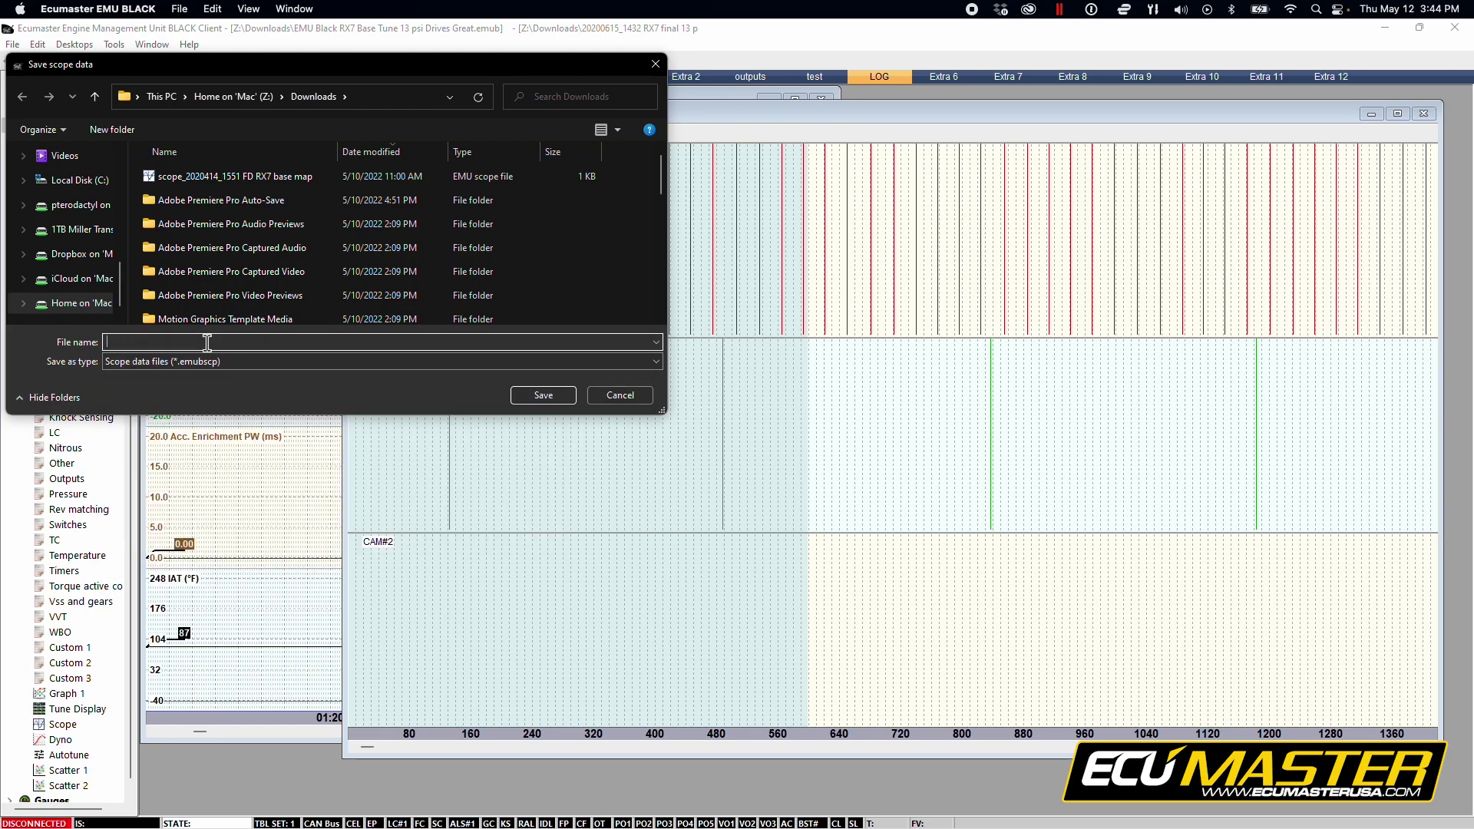
pyautogui.write('zachfd')
pyautogui.click(558, 397)
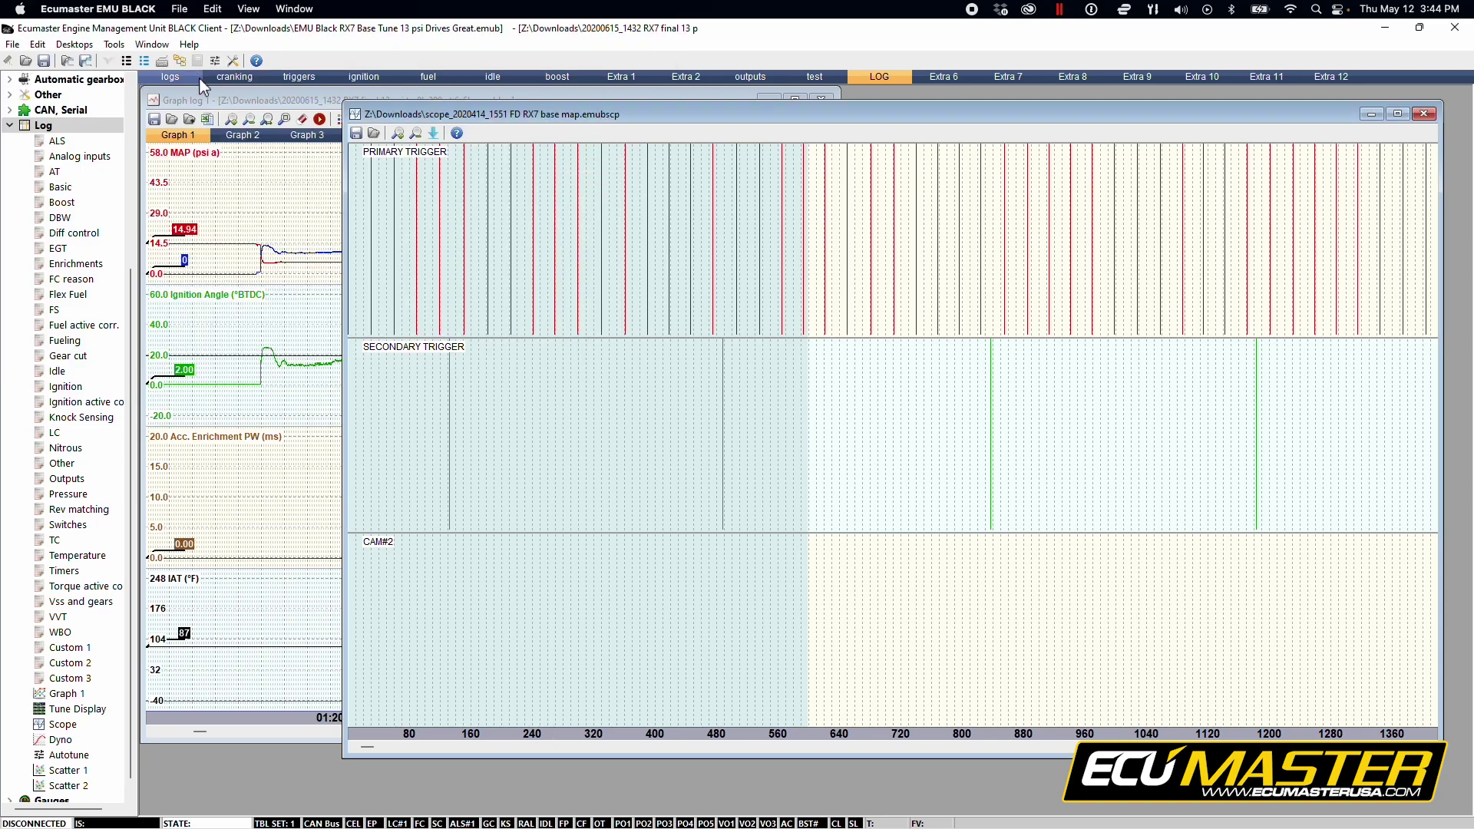
# Save the graph log data to Downloads under the name zachfdgraph.
pyautogui.click(154, 119)
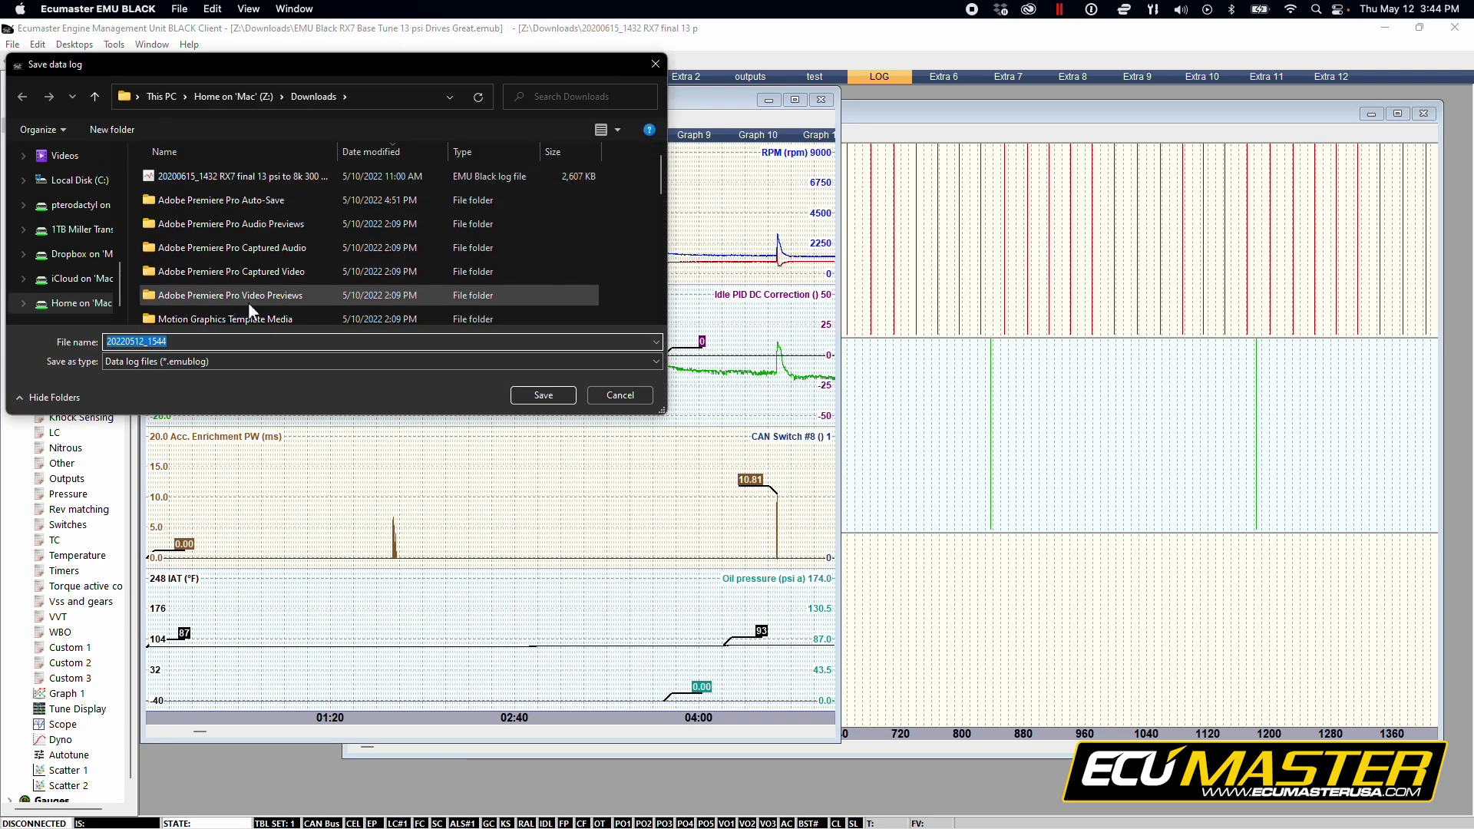
pyautogui.press('BackSpace')
pyautogui.write('za')
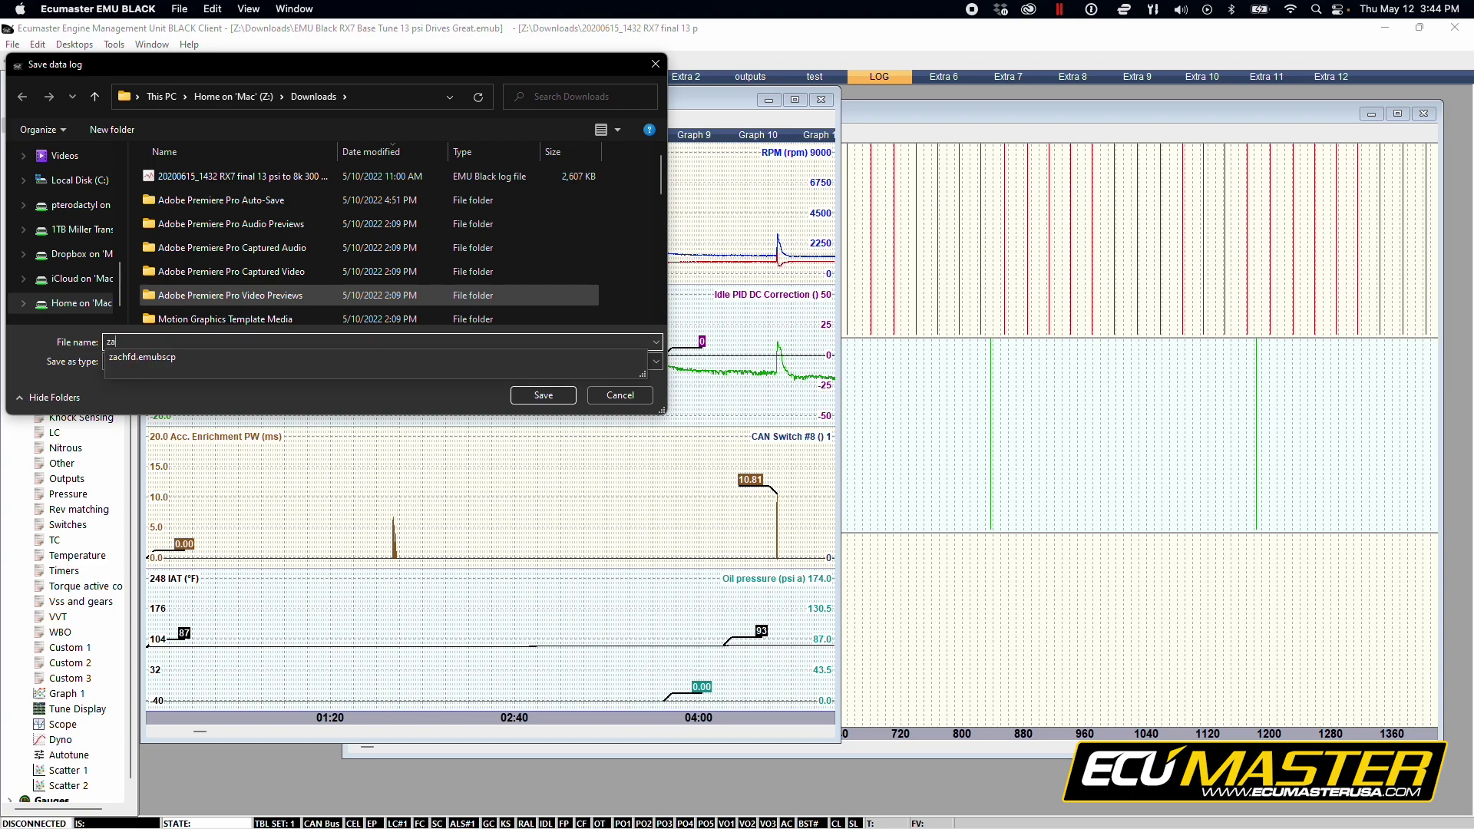
pyautogui.write('chfdgraph')
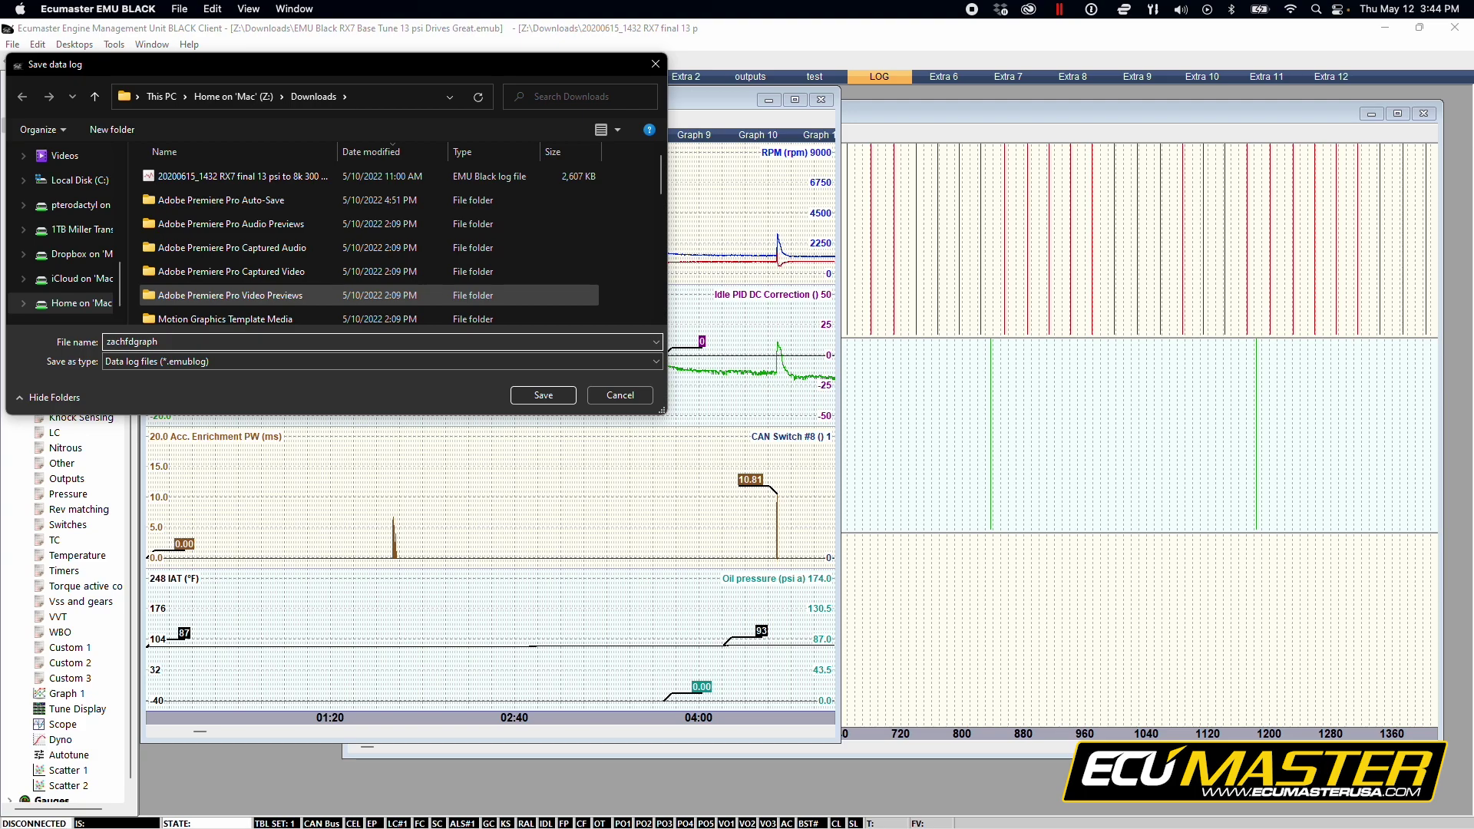
pyautogui.click(540, 395)
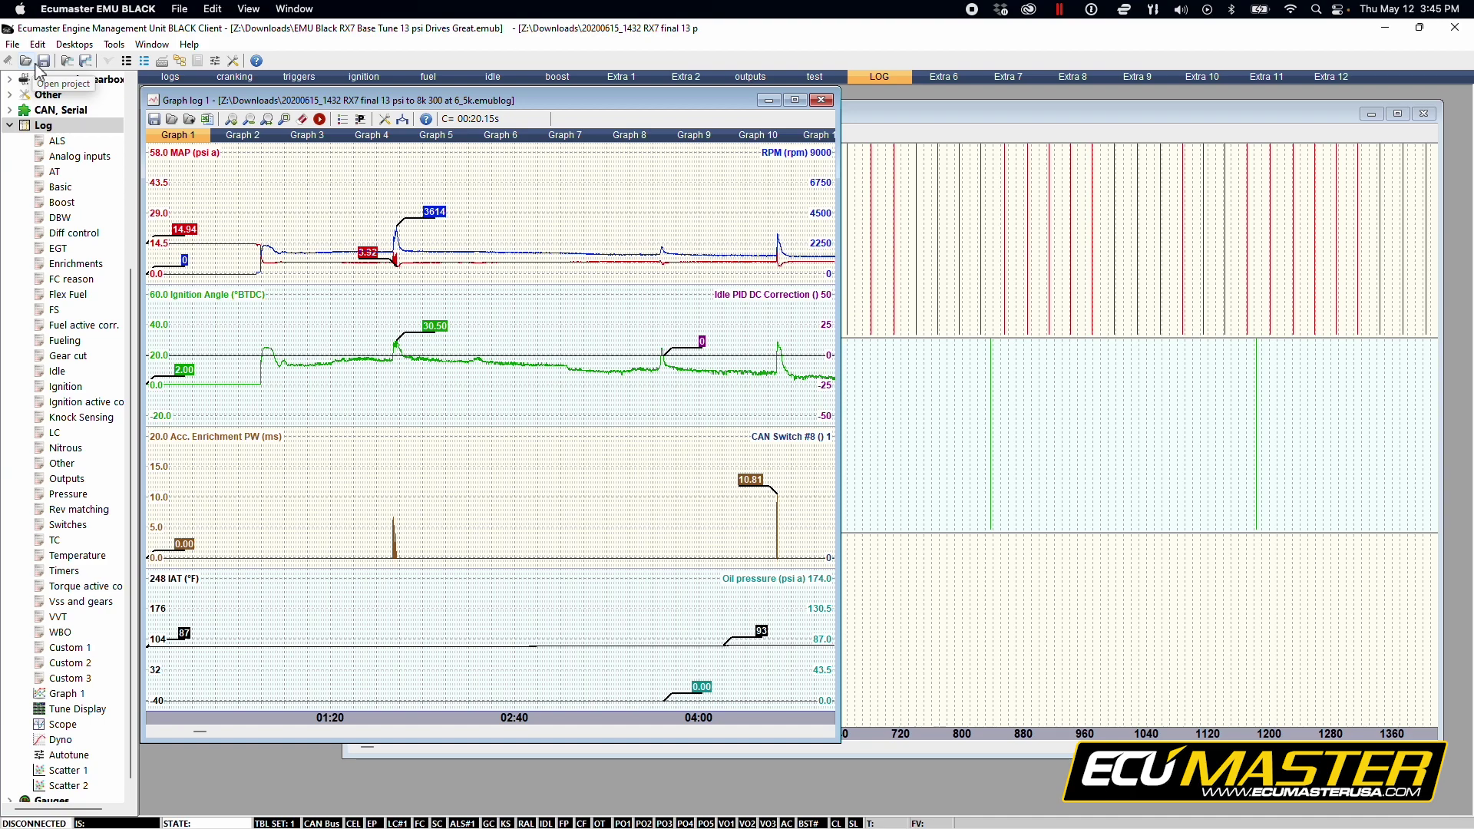
# Save the project file to Downloads as zachfdprojectfile, correcting a mistyped letter in the name.
pyautogui.click(45, 62)
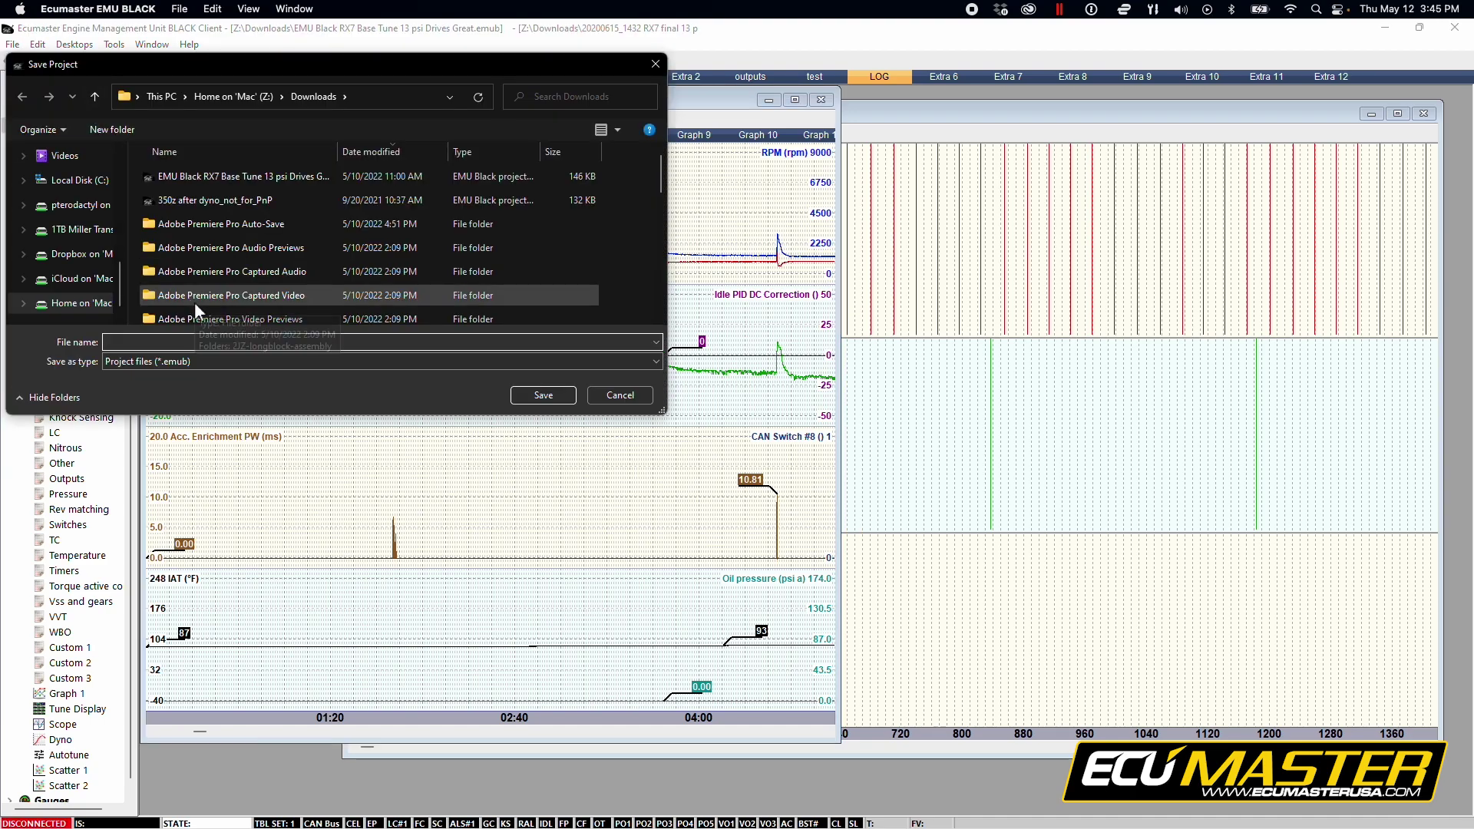
pyautogui.write('zach')
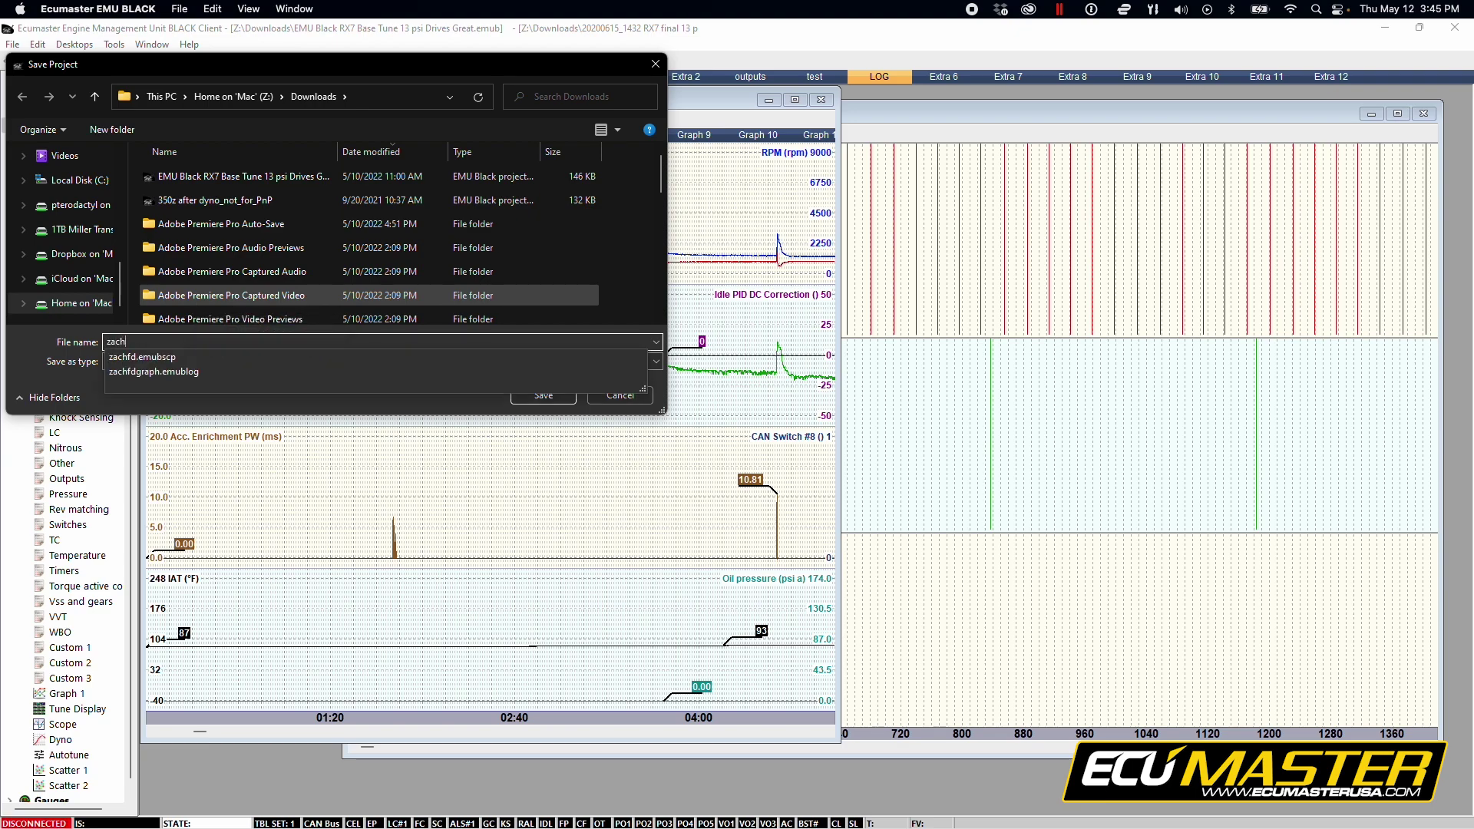
pyautogui.write('fdo')
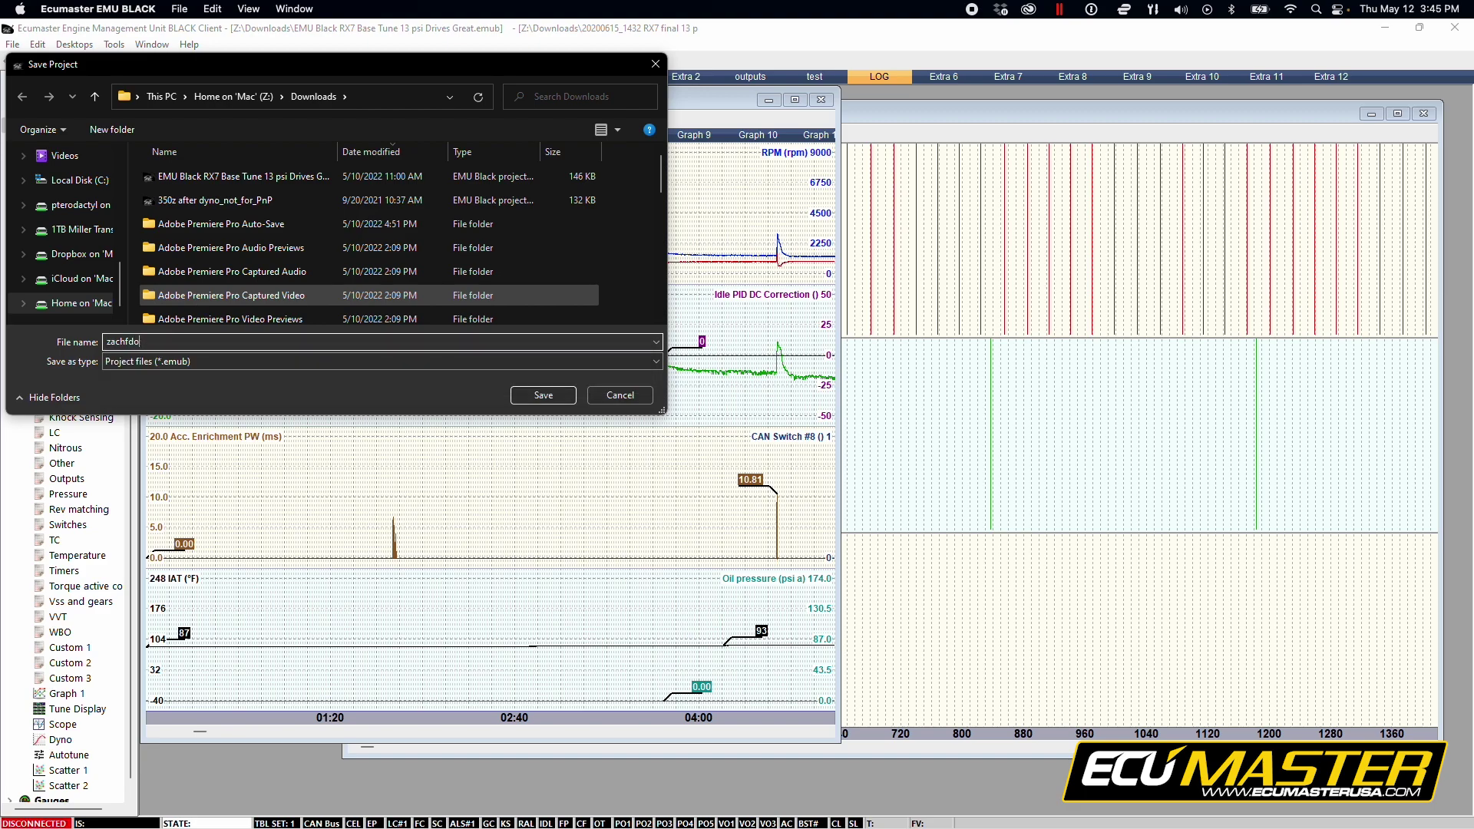
pyautogui.press('BackSpace')
pyautogui.write('projectfile')
pyautogui.click(551, 395)
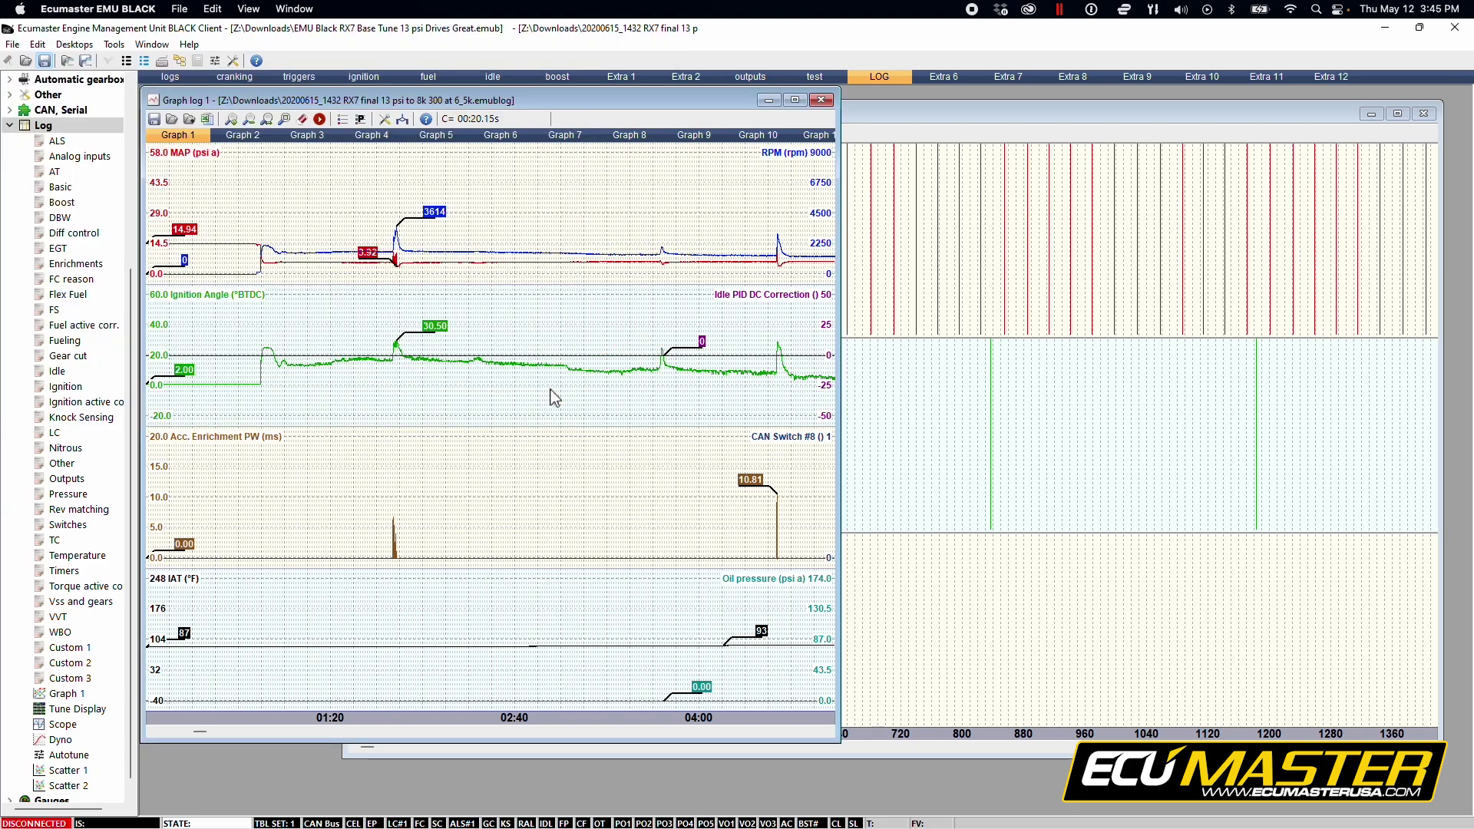
pyautogui.click(551, 395)
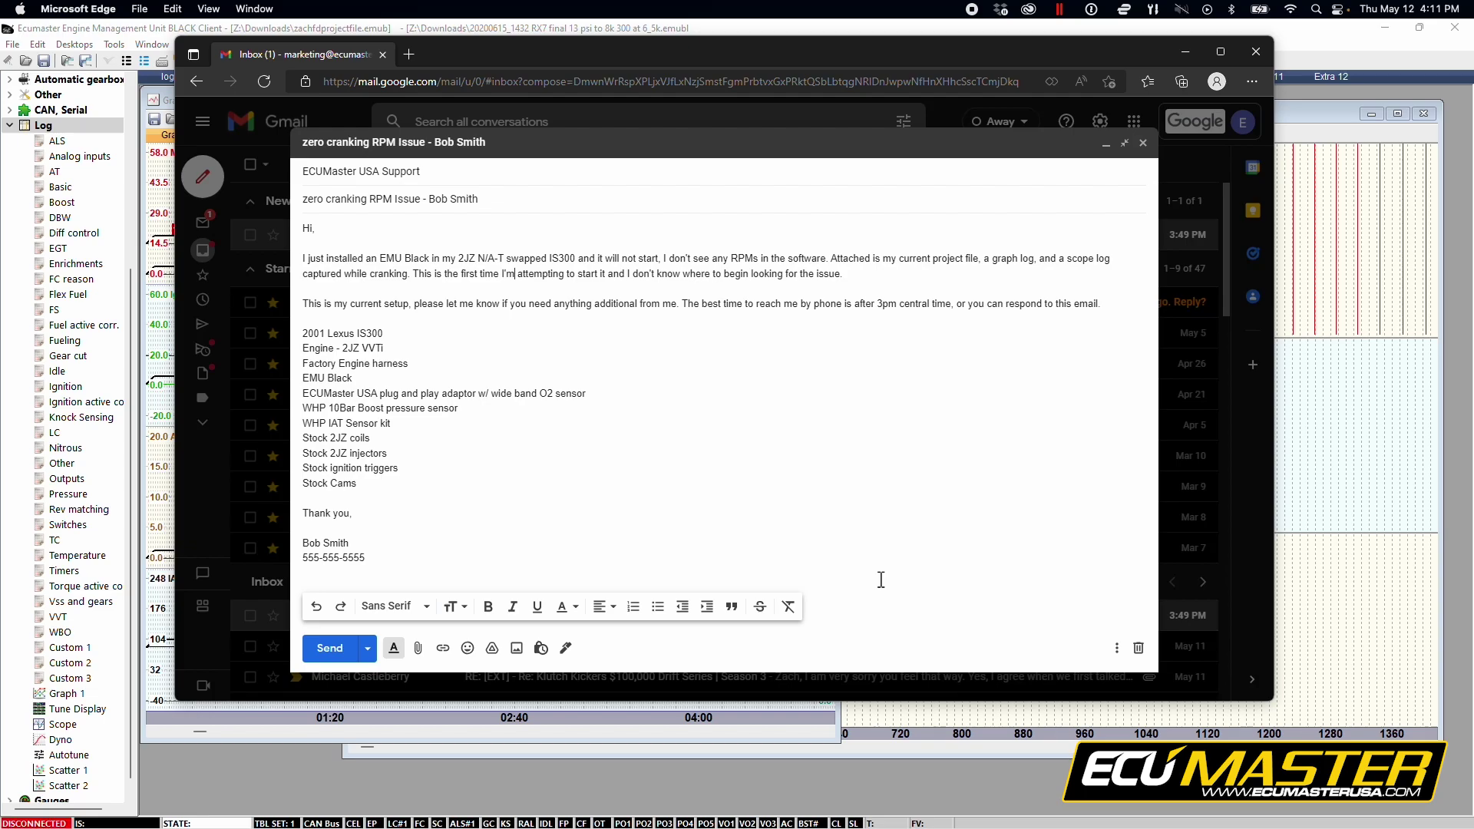
pyautogui.click(406, 229)
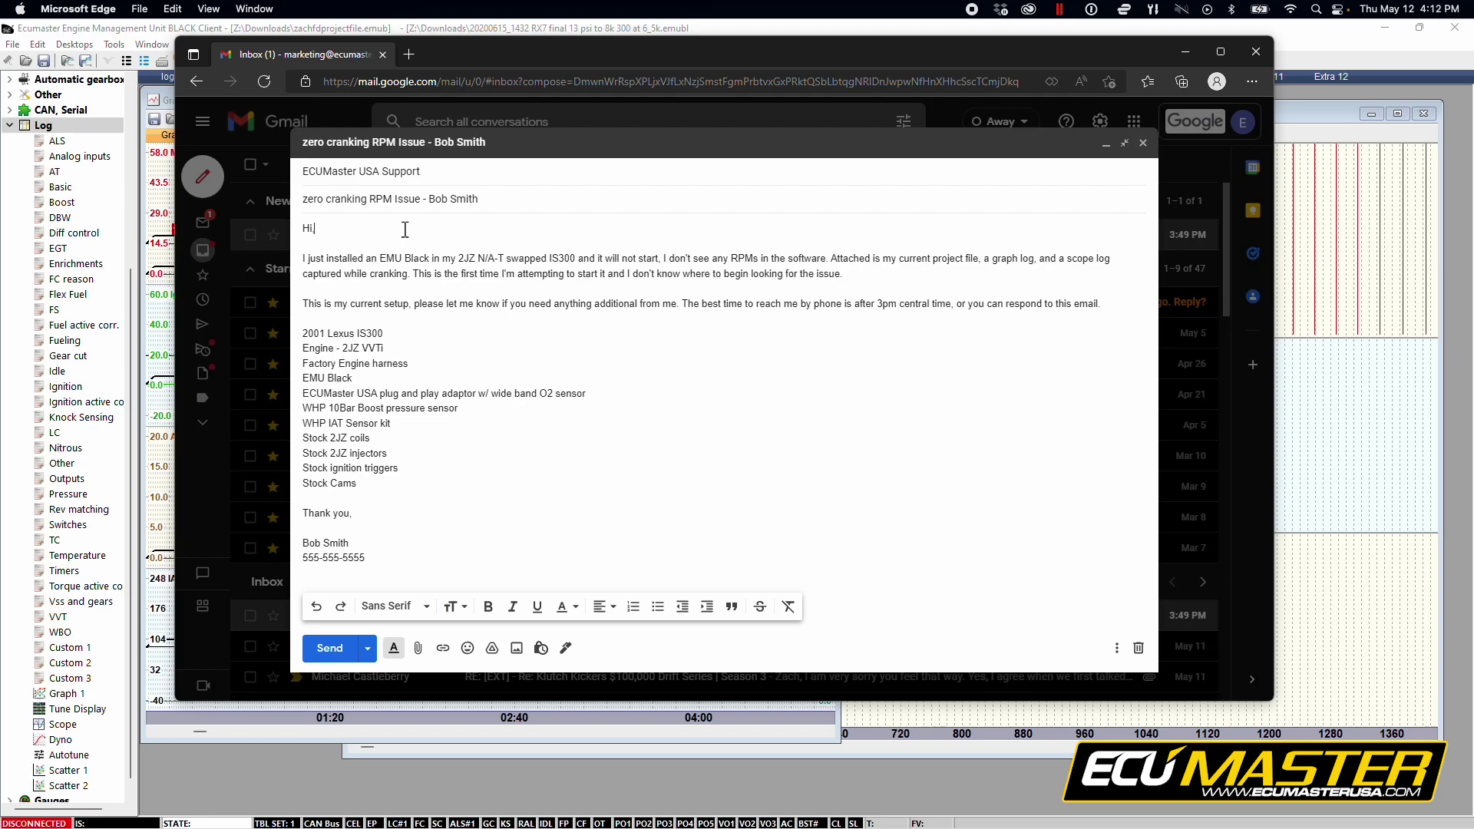
pyautogui.click(401, 178)
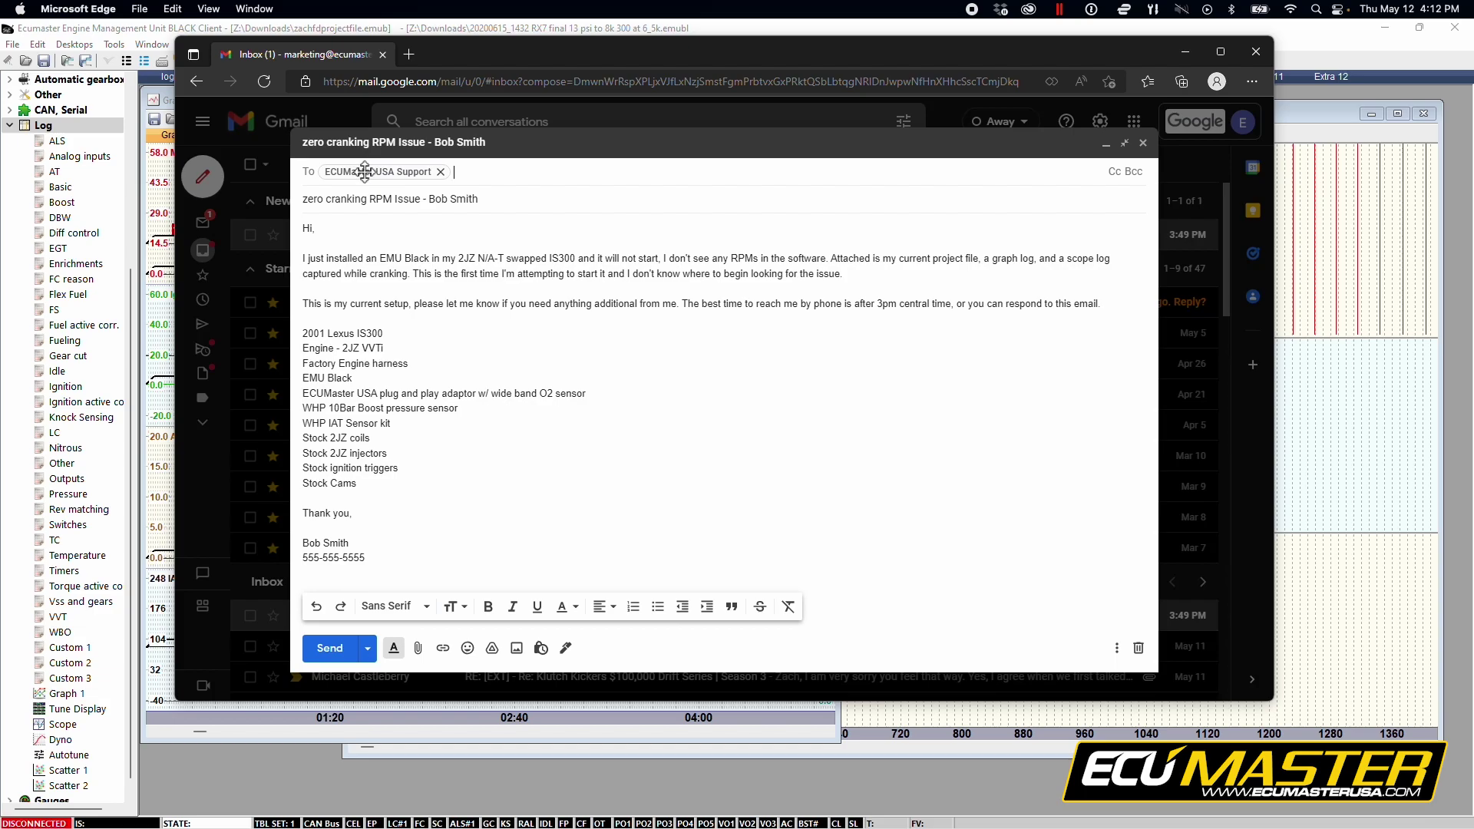
pyautogui.moveTo(365, 170)
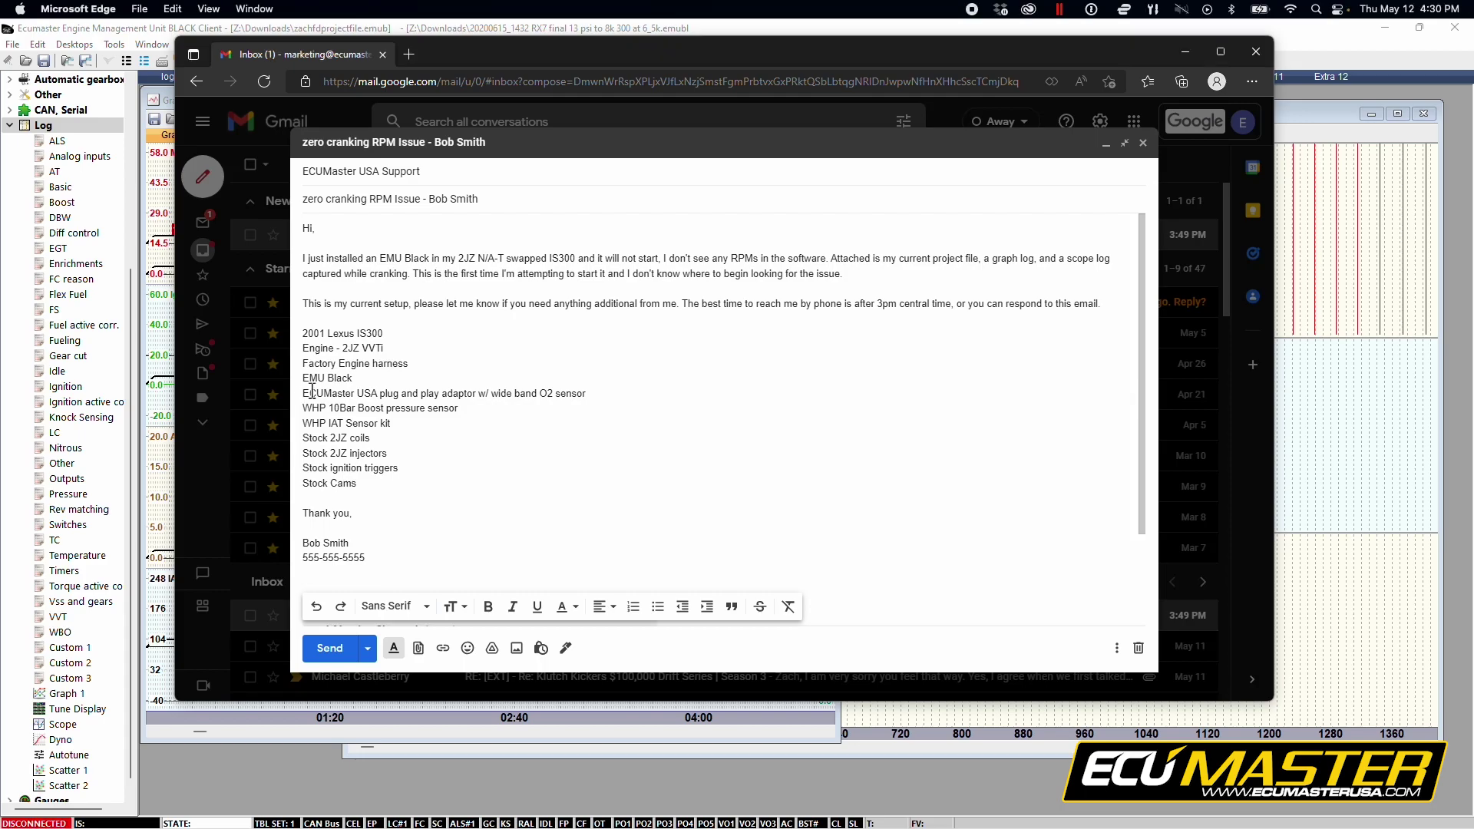
# Scroll the draft body to reveal the three attachment chips below the signature.
pyautogui.scroll(-2, 312, 392)
pyautogui.scroll(1, 311, 393)
pyautogui.scroll(-1, 309, 394)
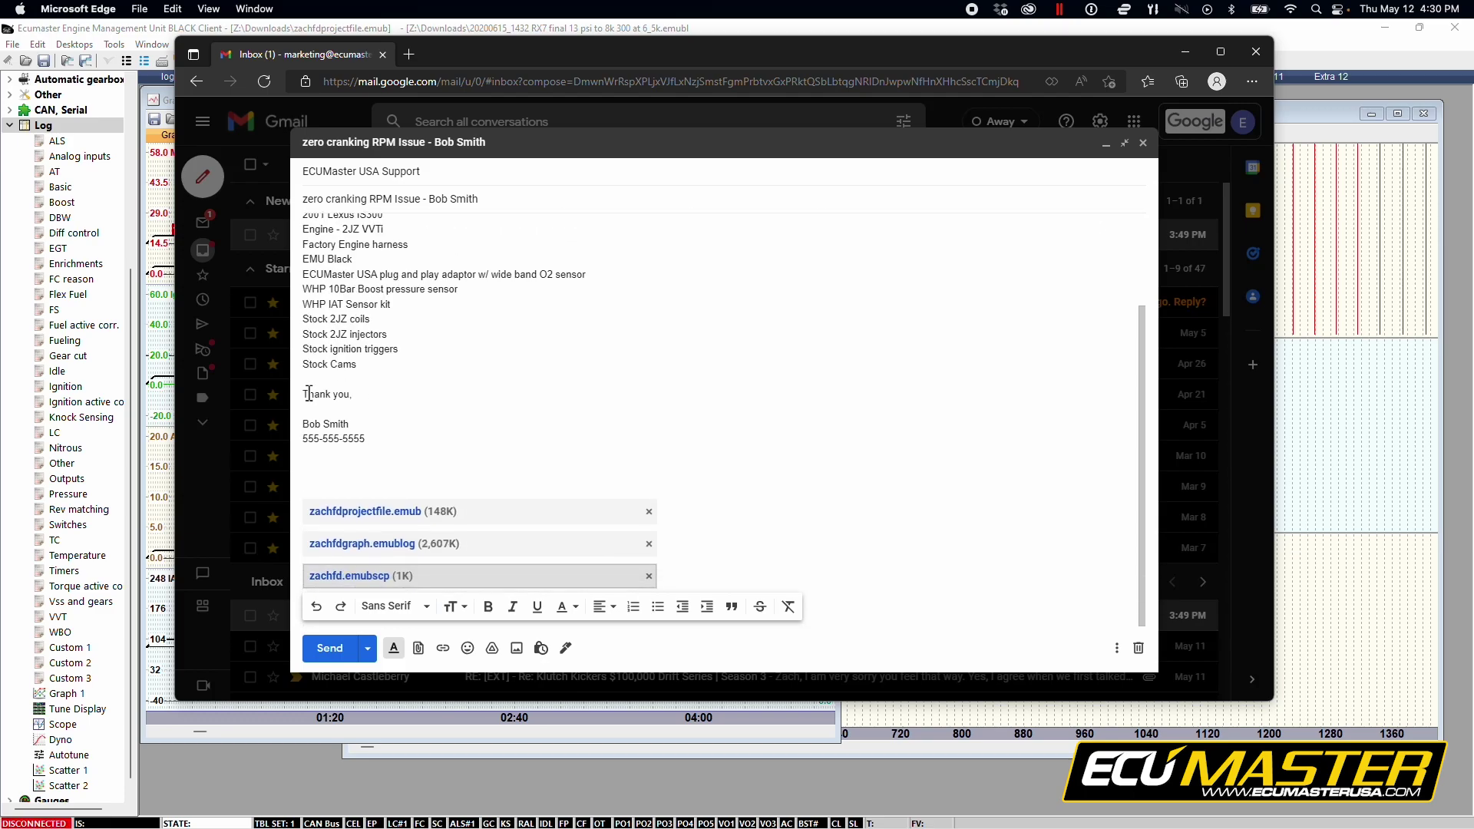